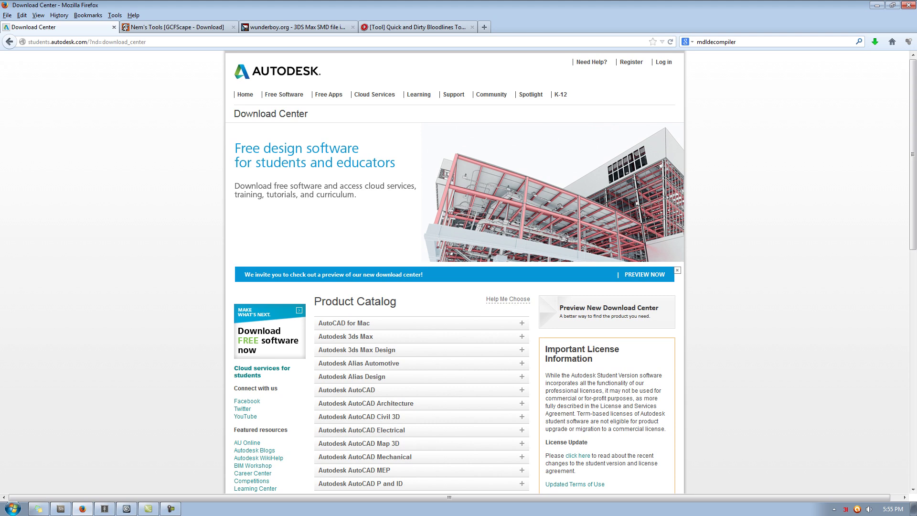
Review the open download pages for Autodesk student software, GCFScape, the 3DS Max SMD import plug-in and the Bloodlines tool.
key("ctrl+Tab")
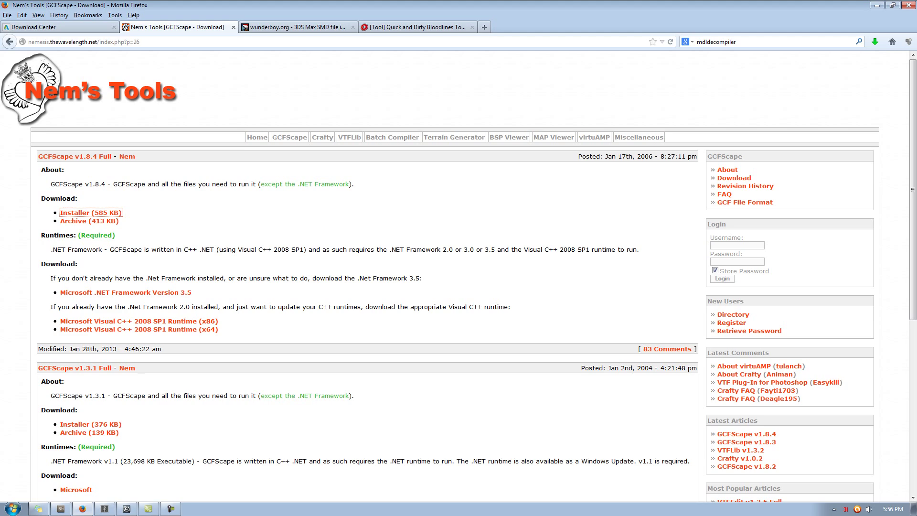
key("ctrl+Tab")
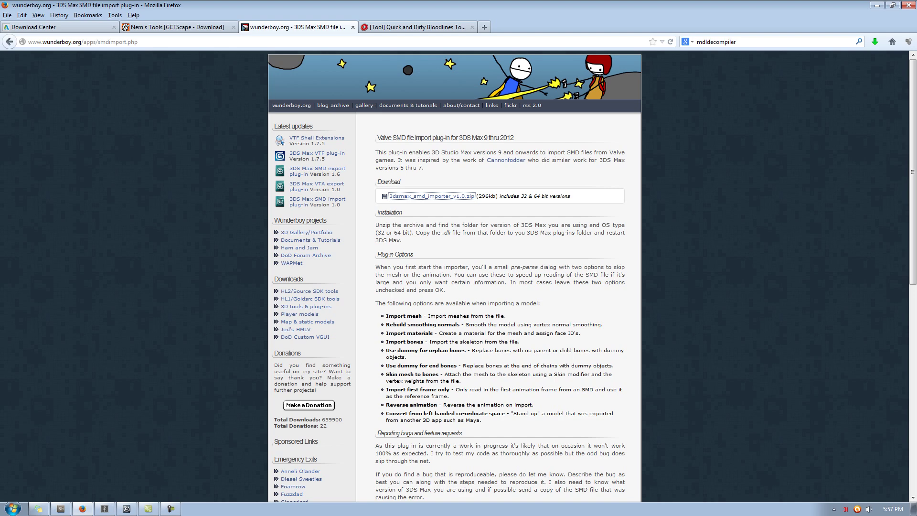
key("ctrl+Tab")
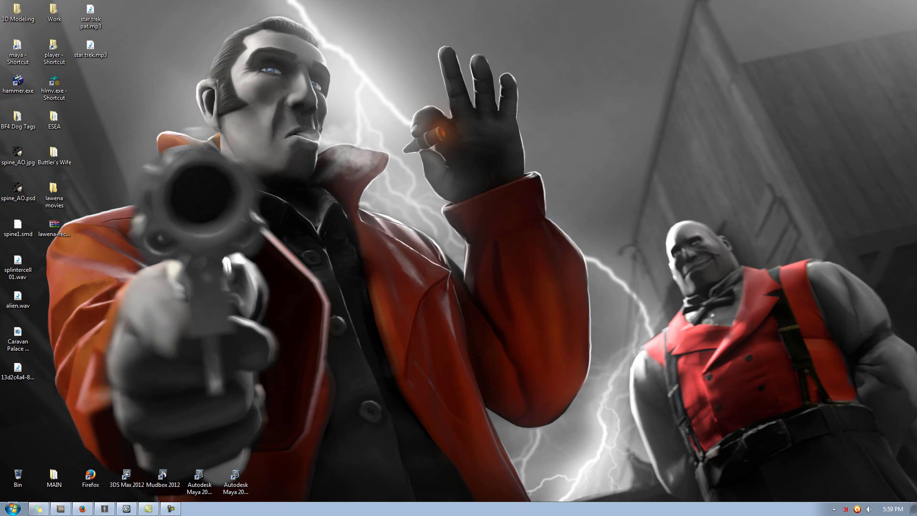
Open the Steam steamapps folder inside Program Files (x86) on Local Disk (E:) and find the Team Fortress 2 GCF files.
left_click(13, 508)
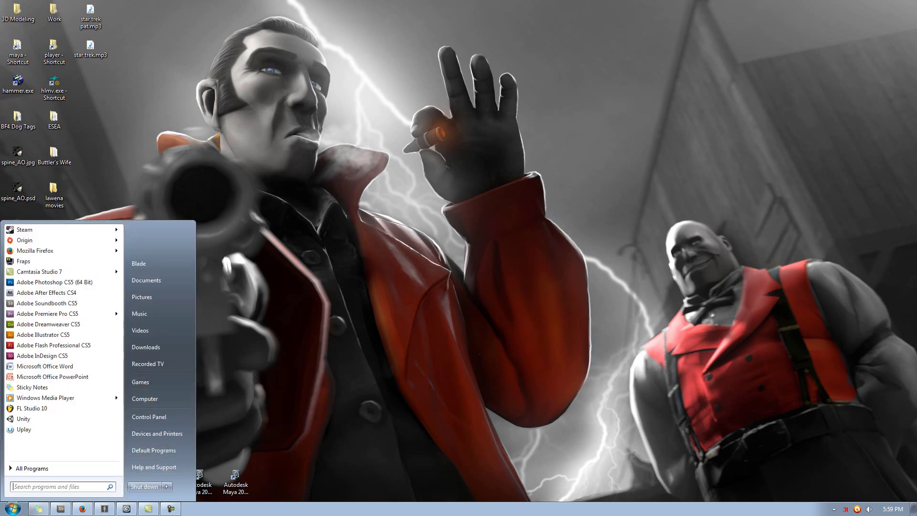
left_click(160, 398)
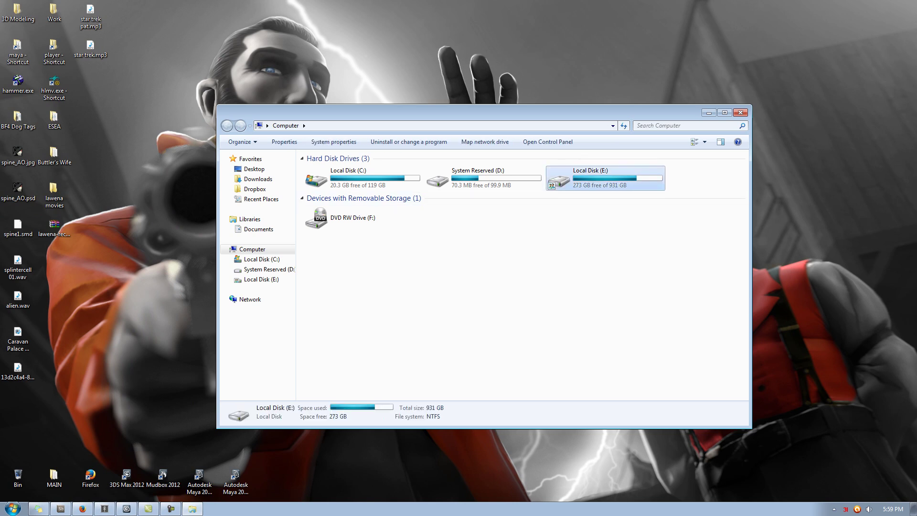
double_click(605, 178)
scroll(338, 360, "down", 3)
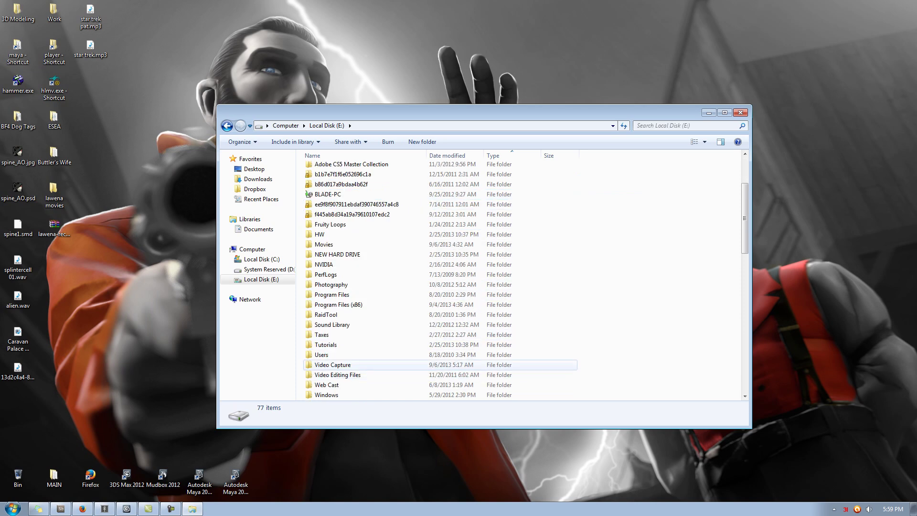
double_click(338, 305)
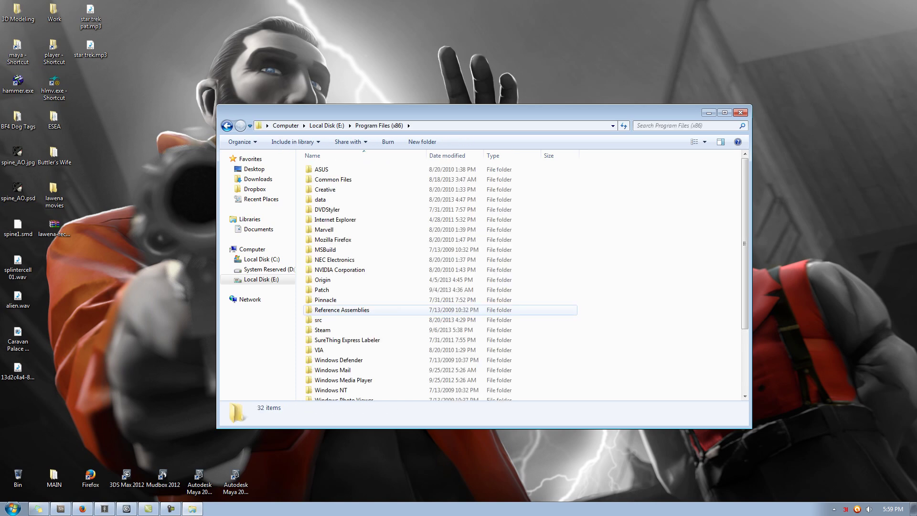
left_click(339, 330)
double_click(338, 330)
scroll(338, 328, "down", 6)
scroll(339, 235, "up", 3)
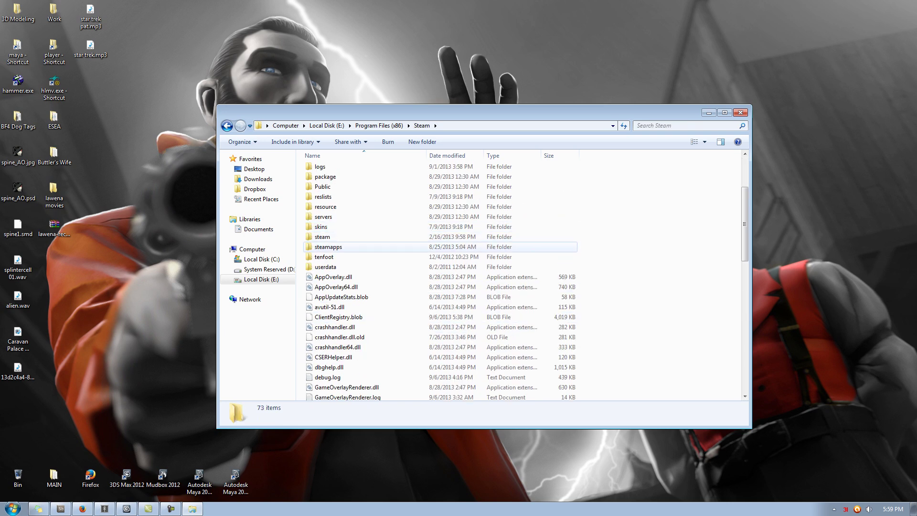
double_click(330, 246)
scroll(335, 250, "down", 5)
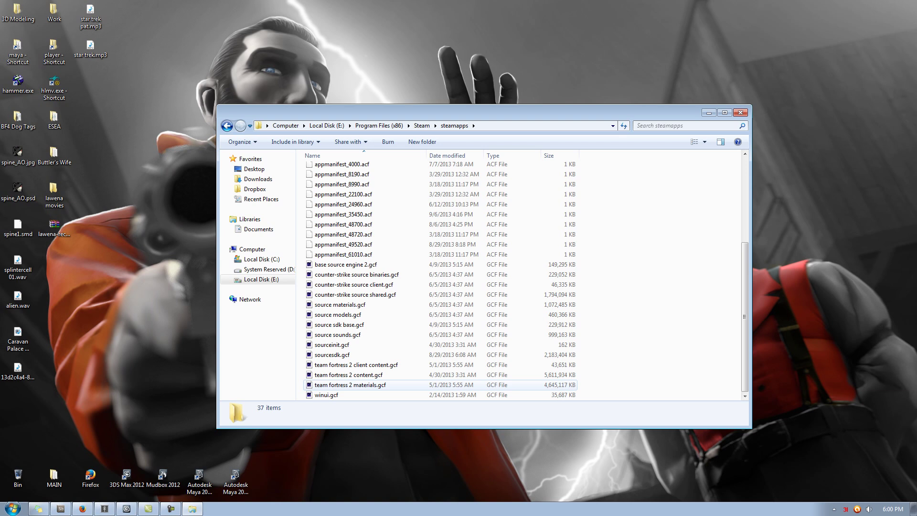
Open team fortress 2 materials.gcf in GCFScape and browse to the tf/models/player folder.
double_click(350, 385)
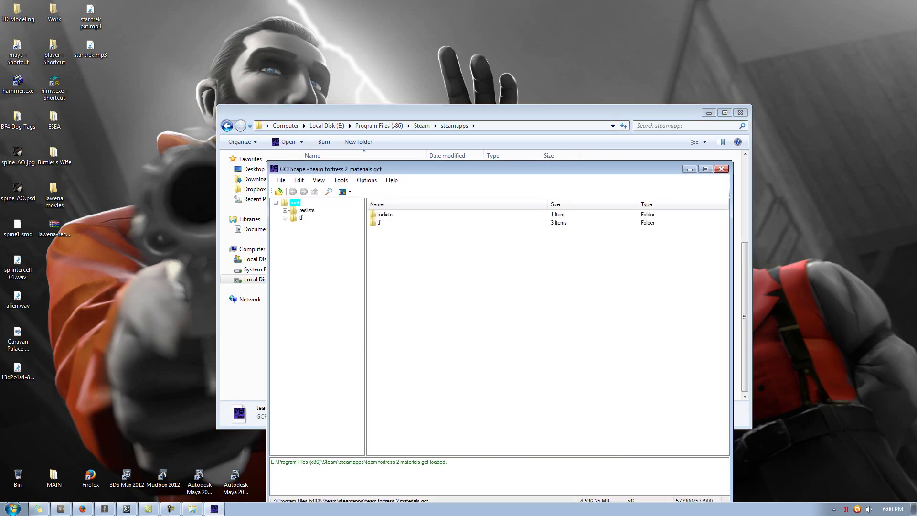
double_click(379, 223)
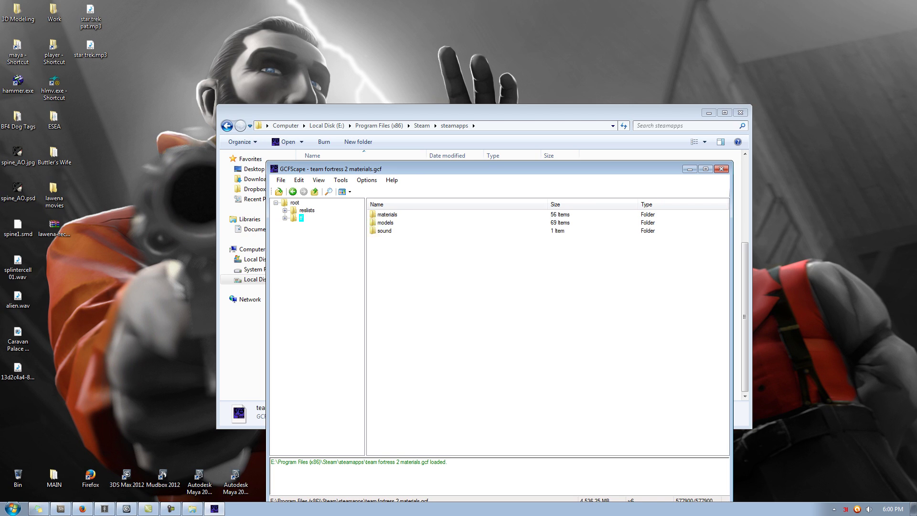
double_click(385, 222)
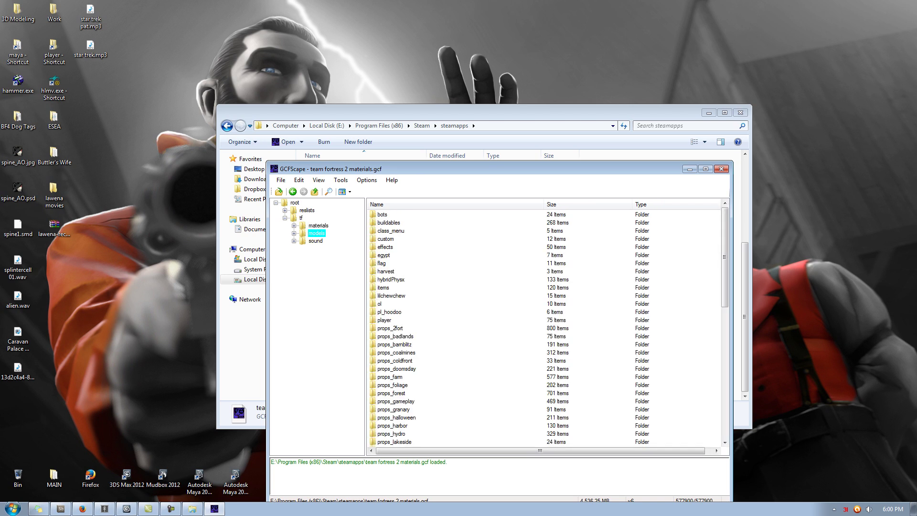
double_click(384, 320)
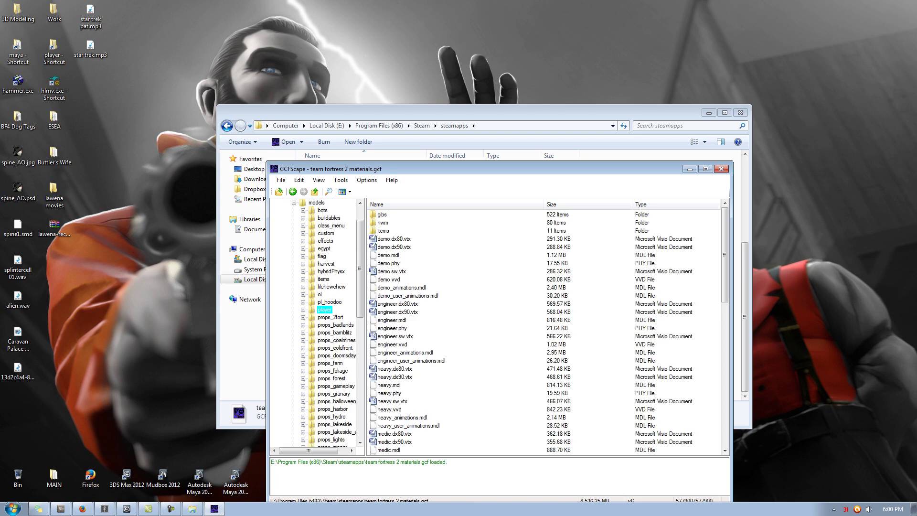
scroll(548, 330, "down", 15)
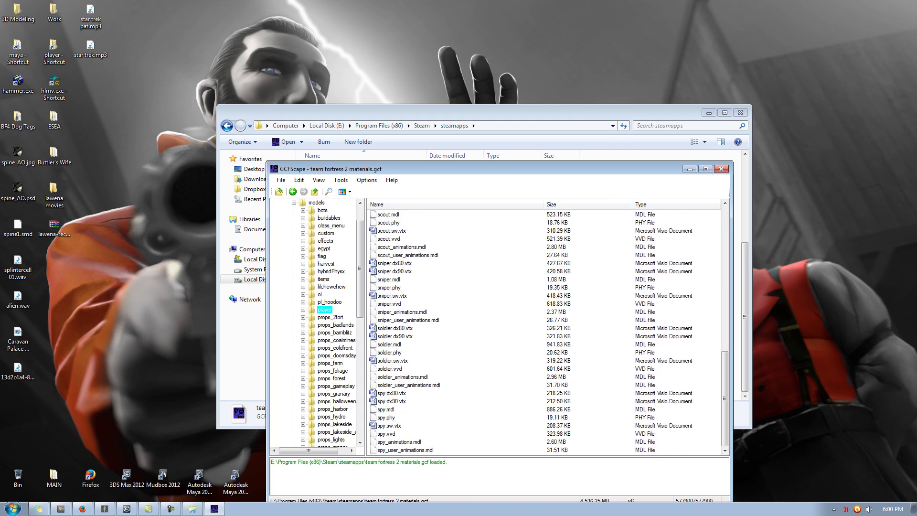
scroll(549, 330, "up", 15)
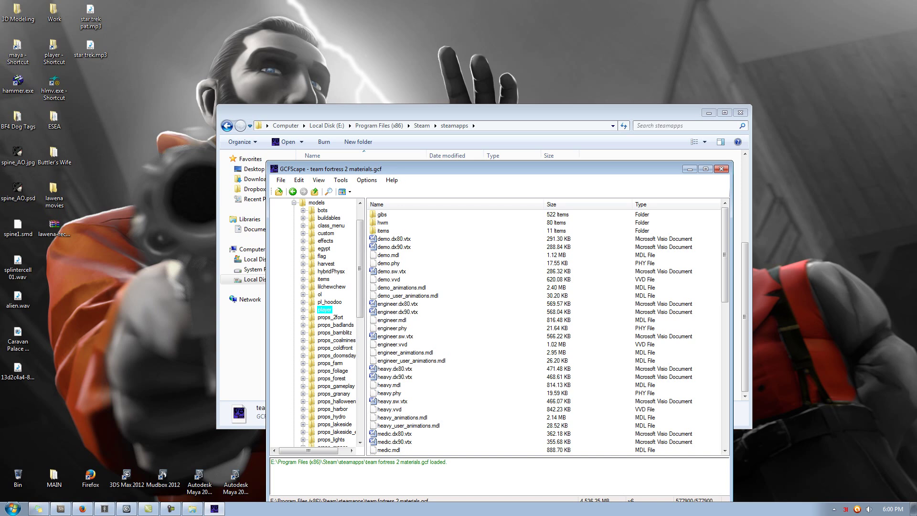
Select all the demo model files from demo.dx80.vtx through demo_user_animations.mdl.
left_click(408, 295)
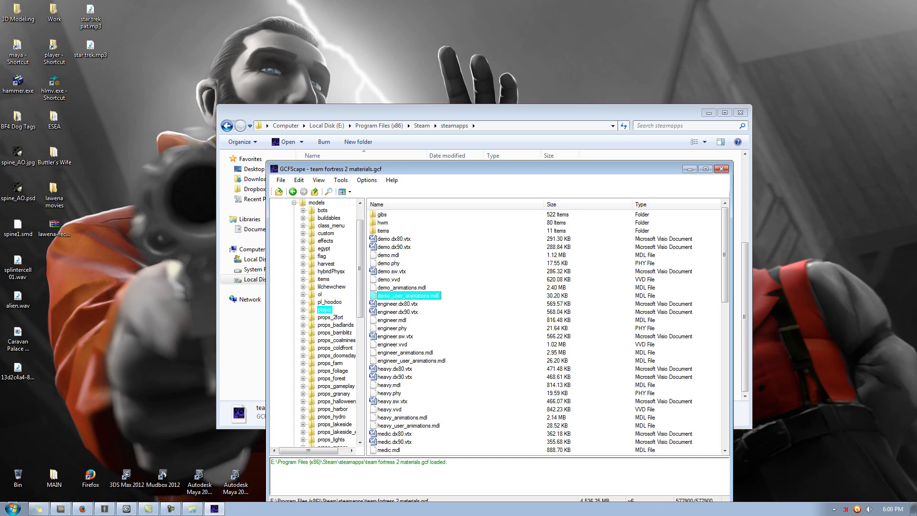
left_click(394, 238, "shift")
left_click(393, 239)
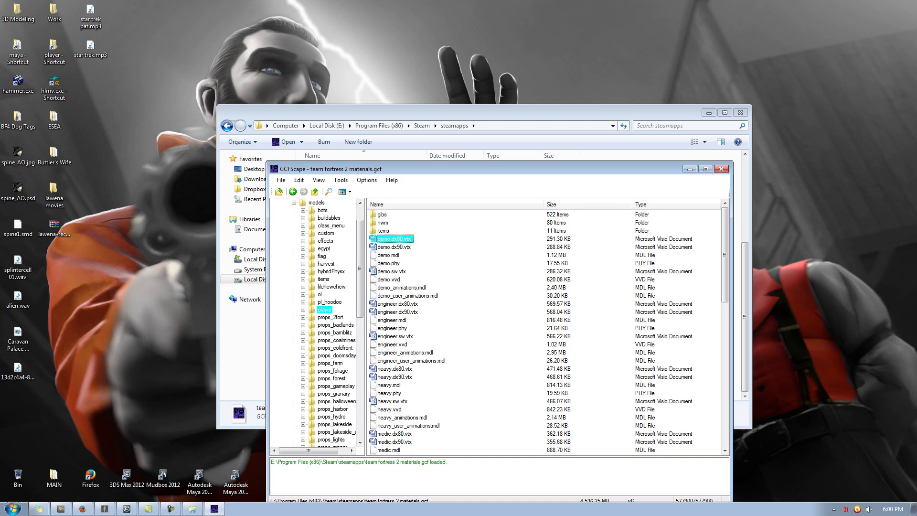
left_click(408, 295)
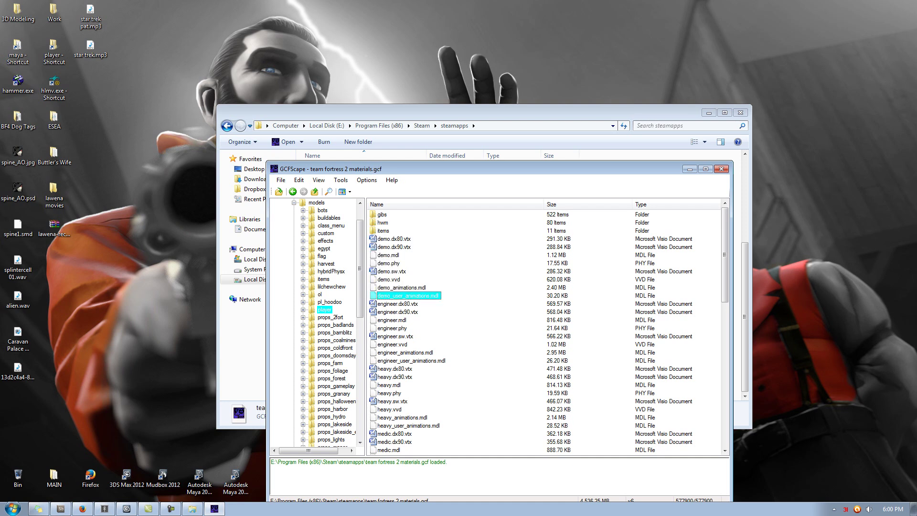
left_click(394, 239, "shift")
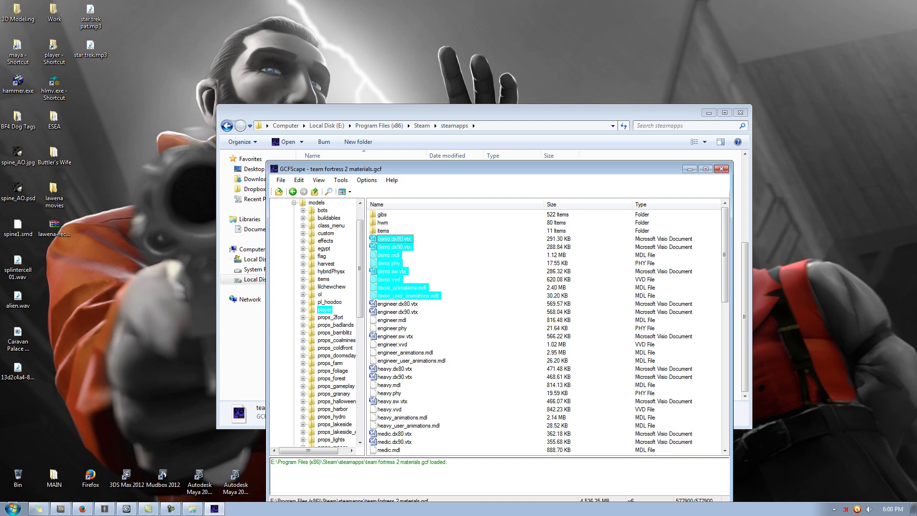
Create a new folder named demo on the desktop.
right_click(43, 282)
mouse_move(66, 361)
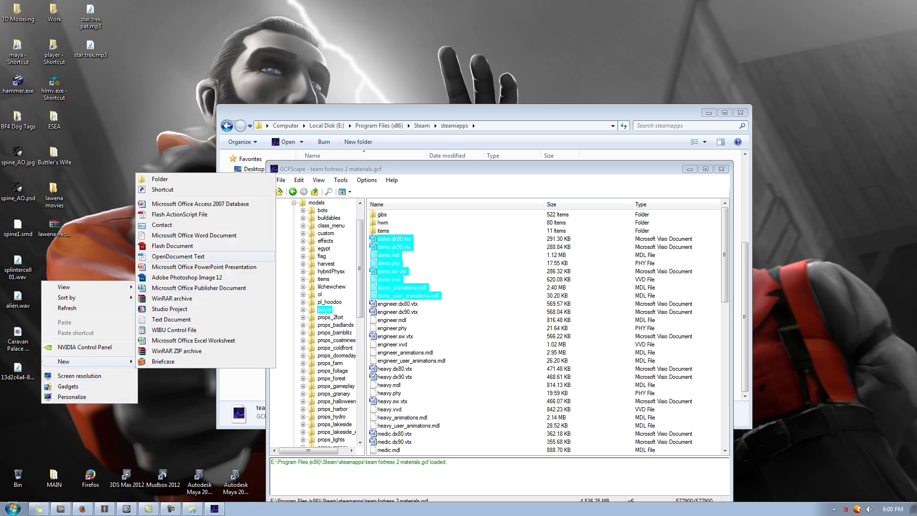
left_click(160, 179)
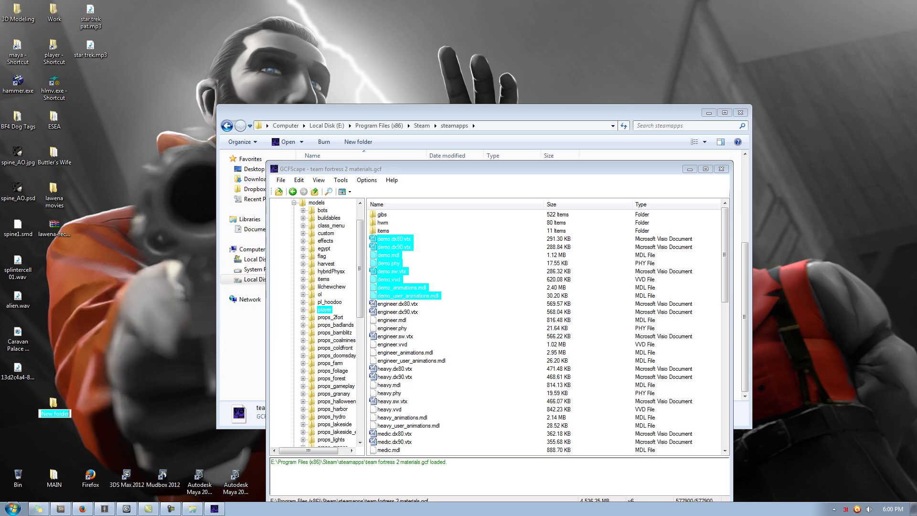
type("demo")
key("Return")
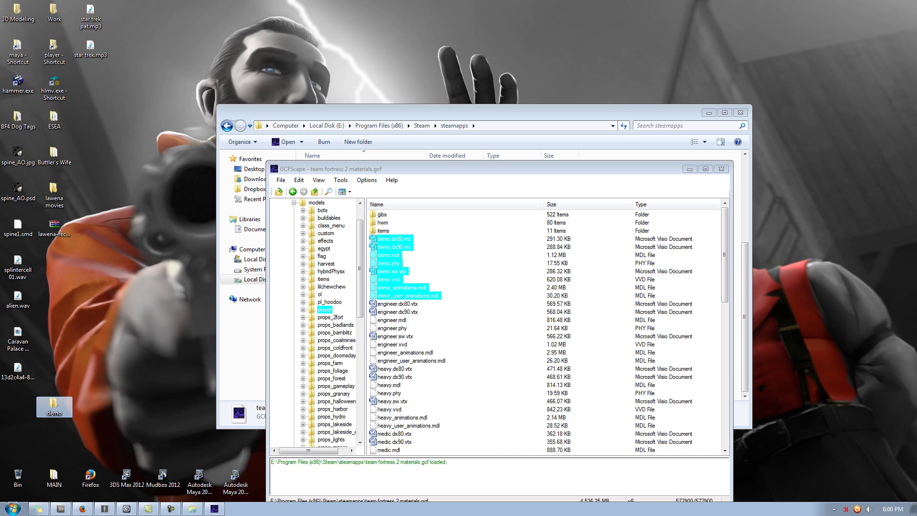
Extract the selected demo model files into the desktop demo folder and check that folder's contents.
left_click(394, 238)
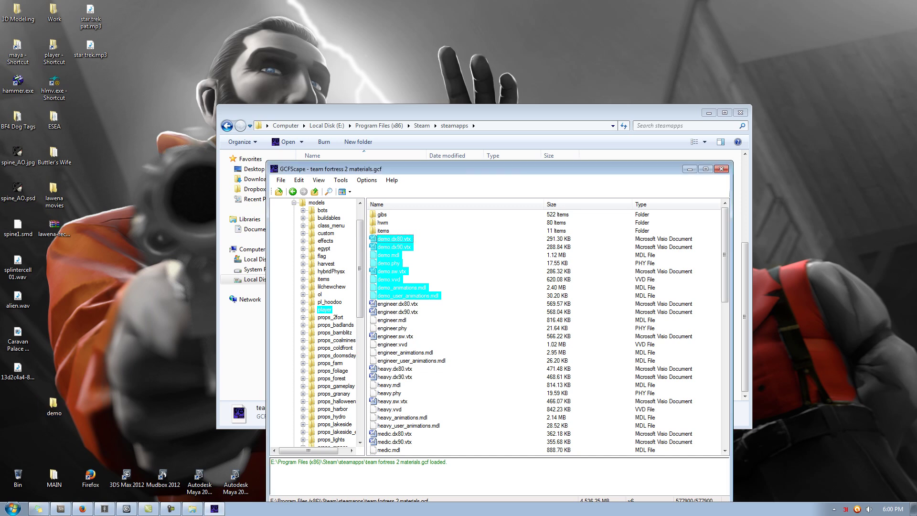
left_click_drag(393, 239, 54, 407)
left_click(54, 406)
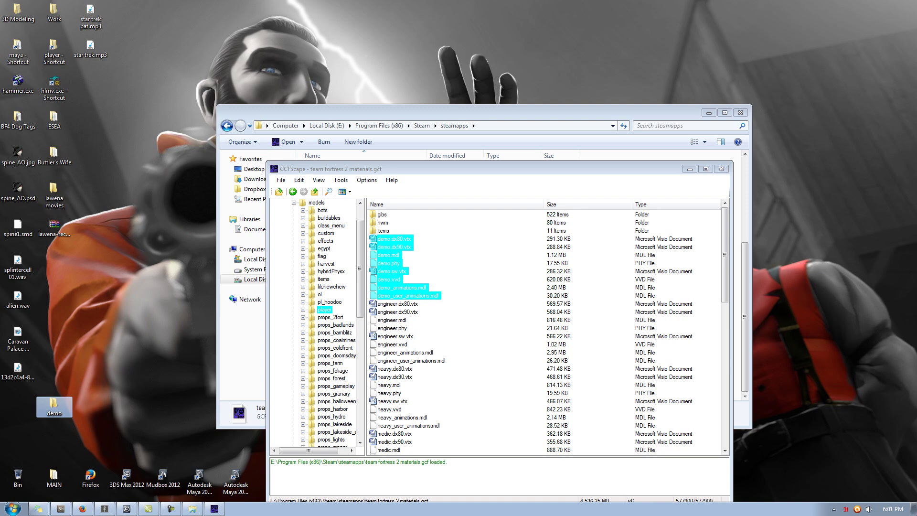
double_click(54, 406)
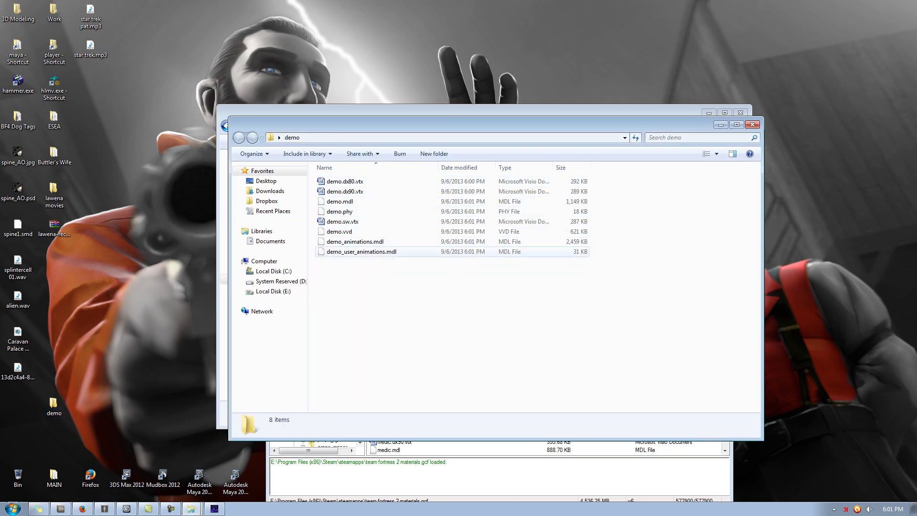
left_click_drag(478, 125, 363, 126)
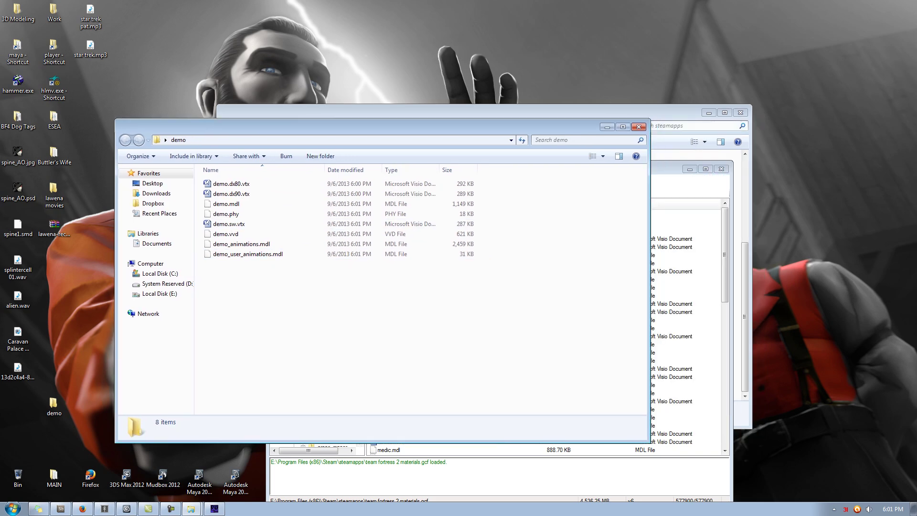
left_click(638, 126)
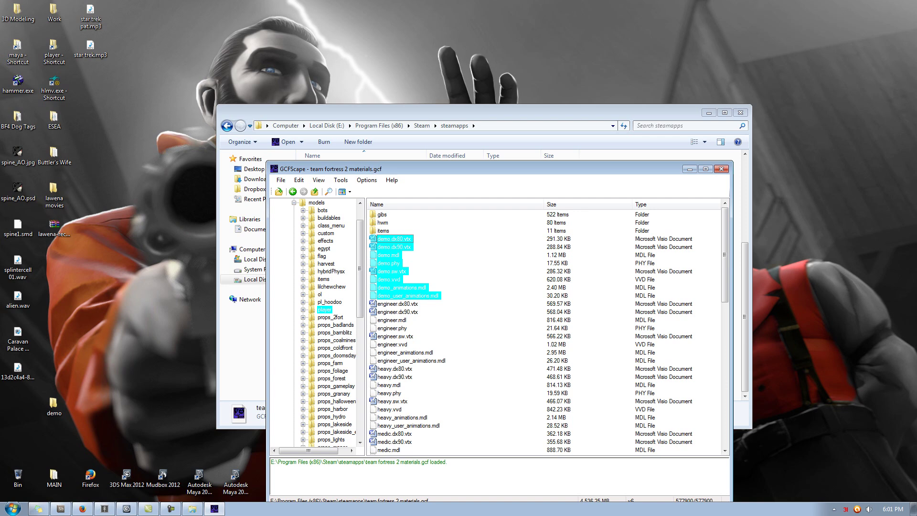
Go back to the tf folder in the archive and browse to the Demoman textures in materials/models/player/demo.
left_click(292, 192)
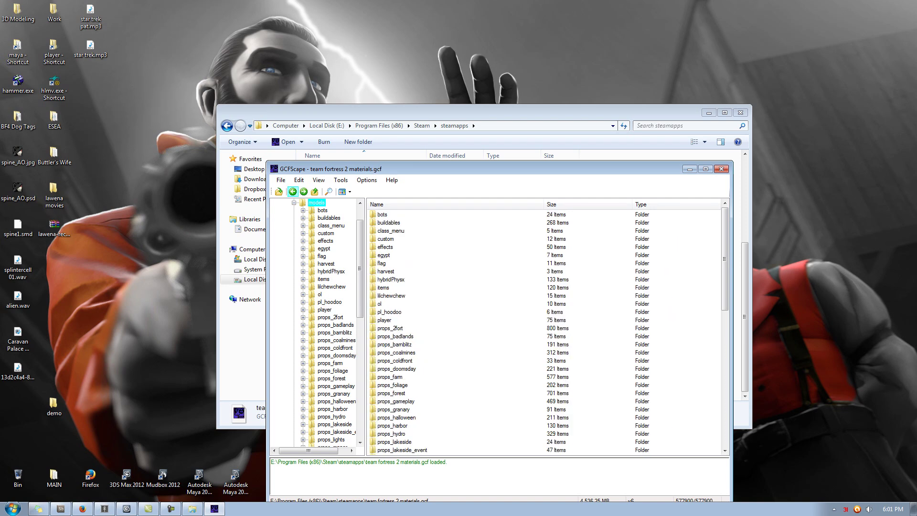
left_click(293, 192)
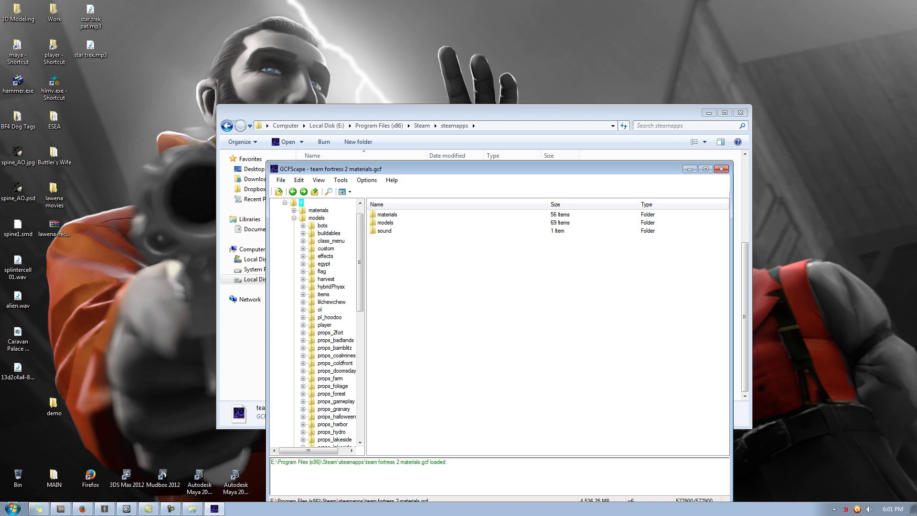
left_click(385, 222)
left_click(387, 215)
key("Return")
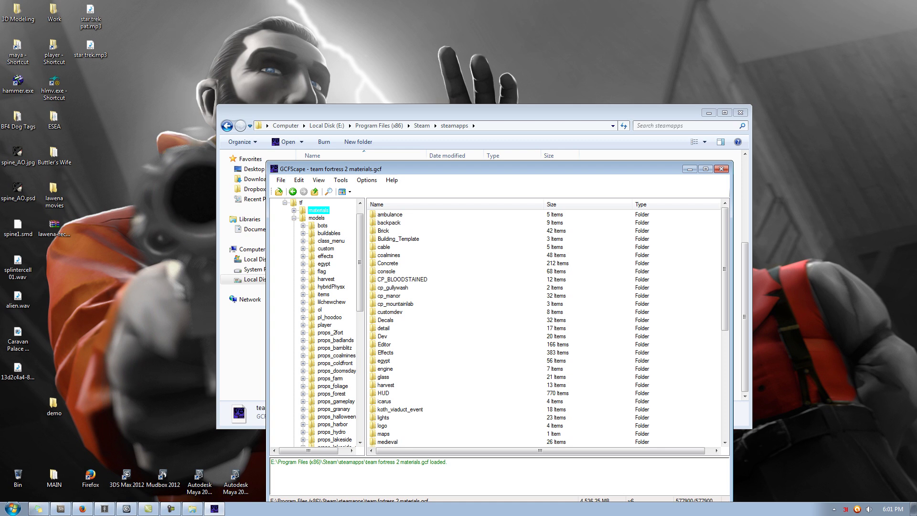
scroll(545, 330, "down", 3)
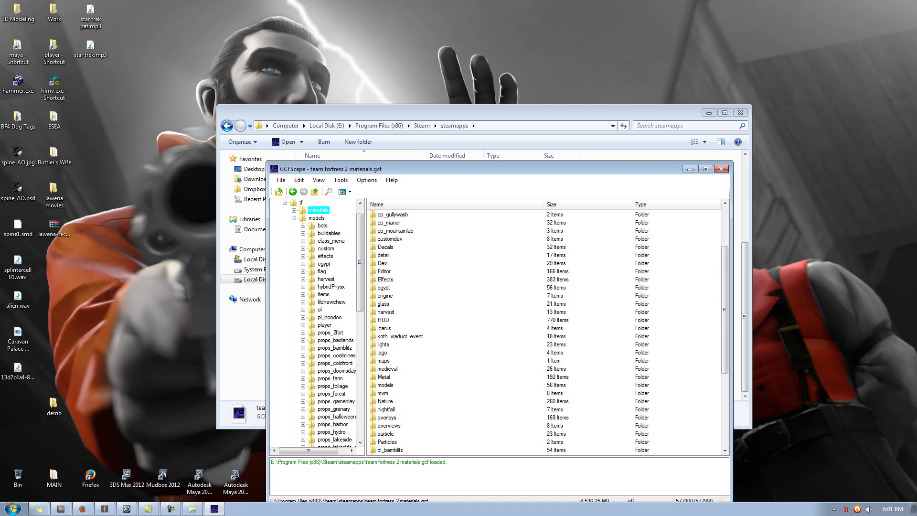
double_click(385, 385)
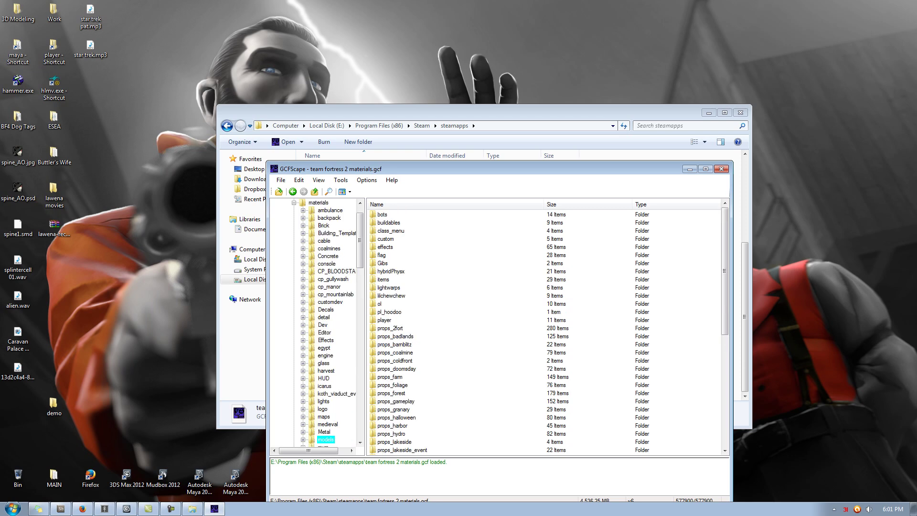
double_click(384, 320)
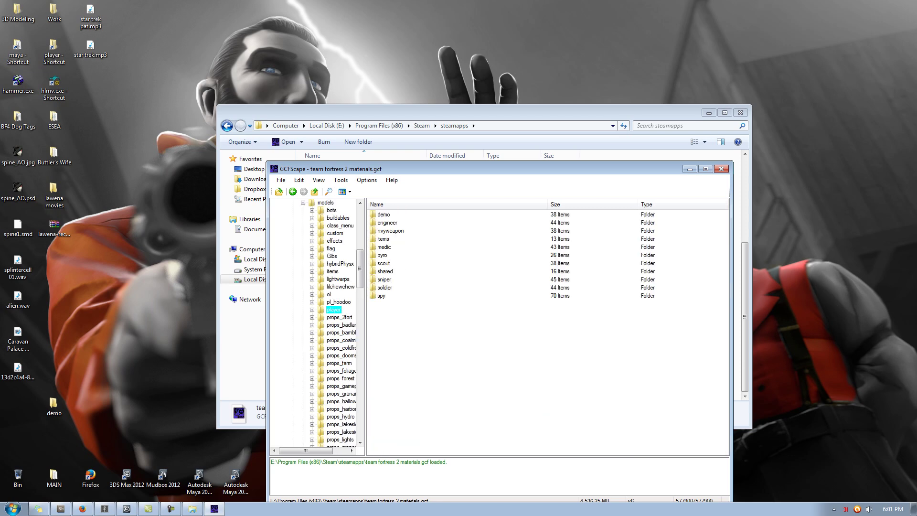
double_click(384, 214)
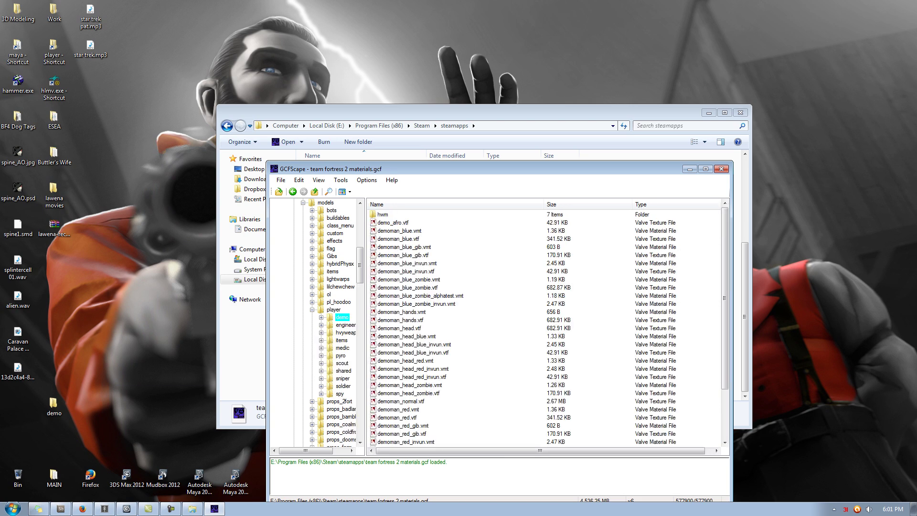
scroll(544, 326, "down", 3)
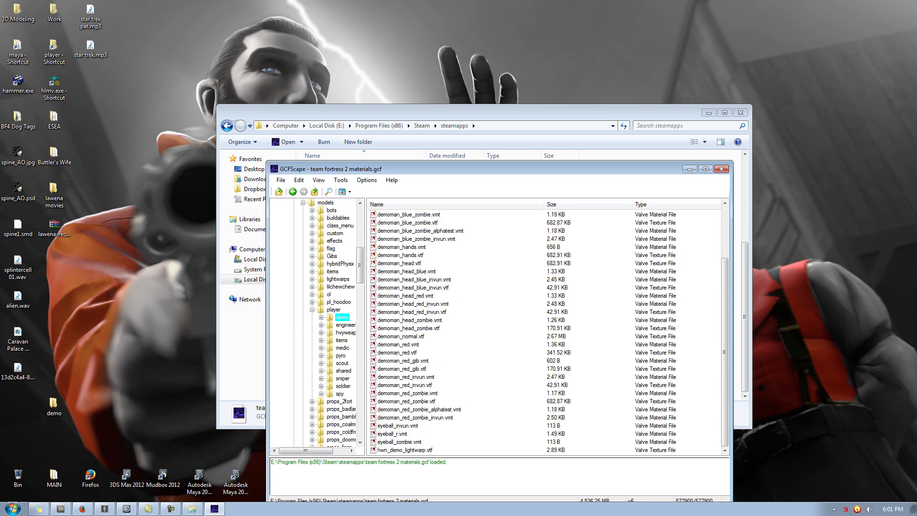
Extract the demoman_blue, demoman_blue_gib and demoman_hands .vmt/.vtf pairs, demoman_head.vtf and demoman_head_blue.vmt into the desktop demo folder.
scroll(543, 327, "up", 3)
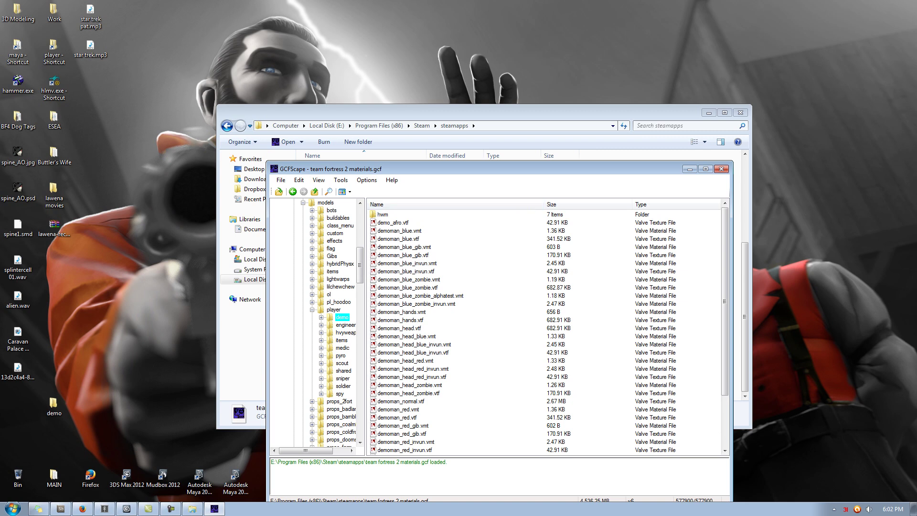
left_click(400, 231)
key("shift+Down")
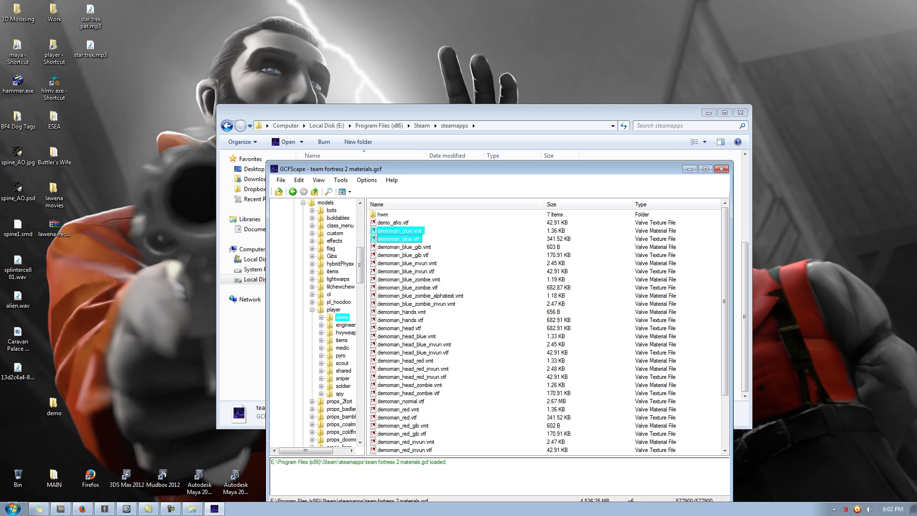
key("shift+Down")
key("shift+Down")
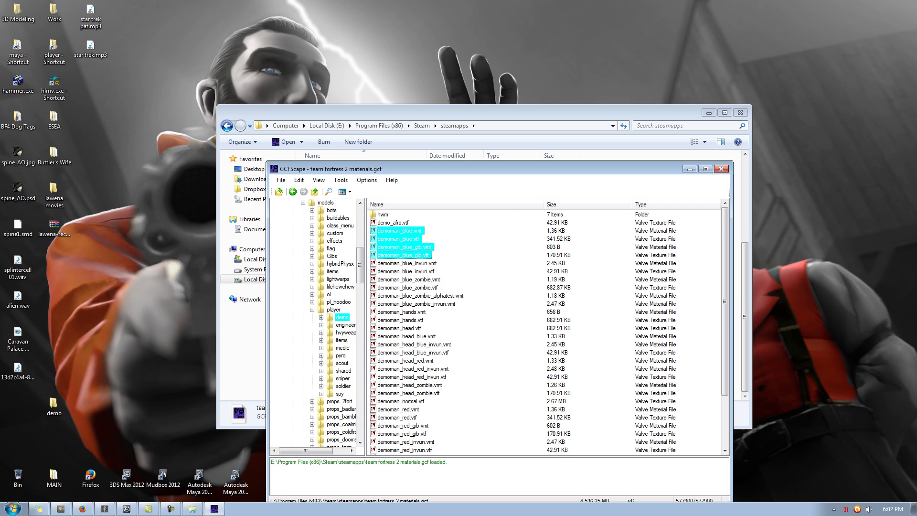
left_click(402, 312, "ctrl")
left_click(401, 320, "ctrl")
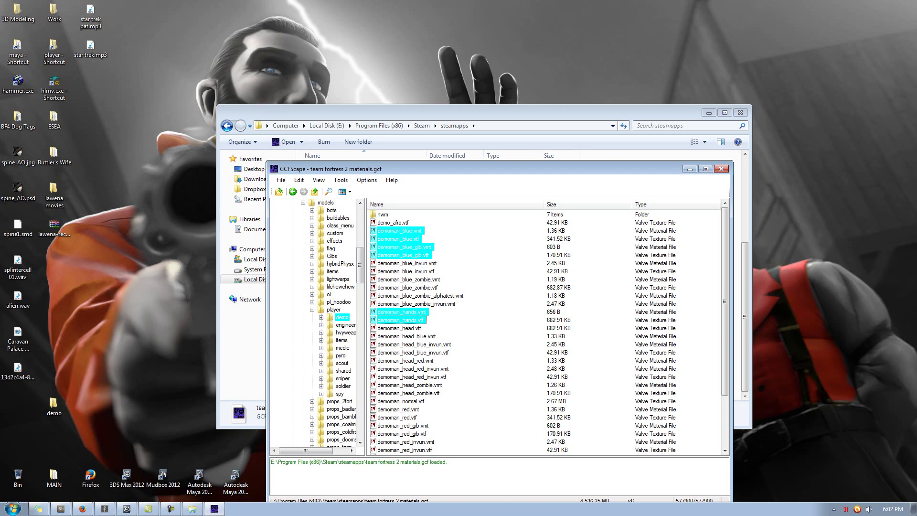
left_click(400, 328, "ctrl")
left_click(407, 336, "ctrl")
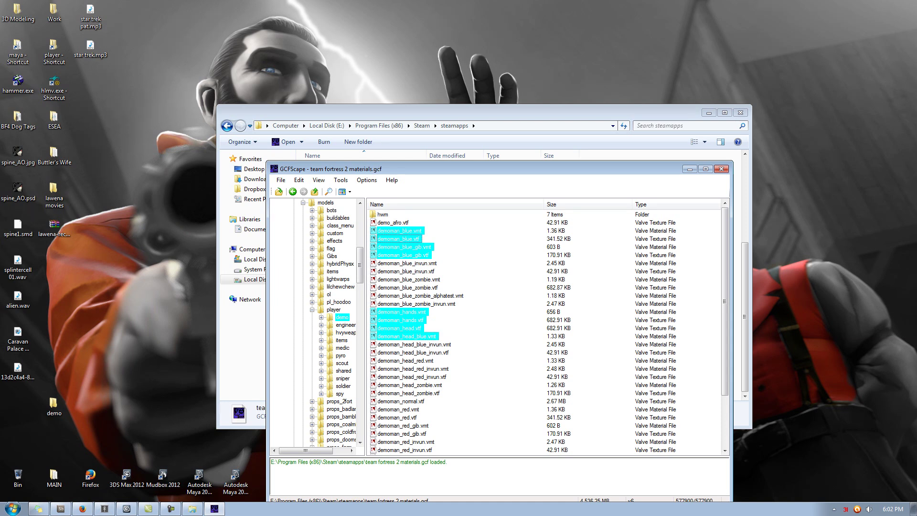
left_click_drag(399, 239, 54, 408)
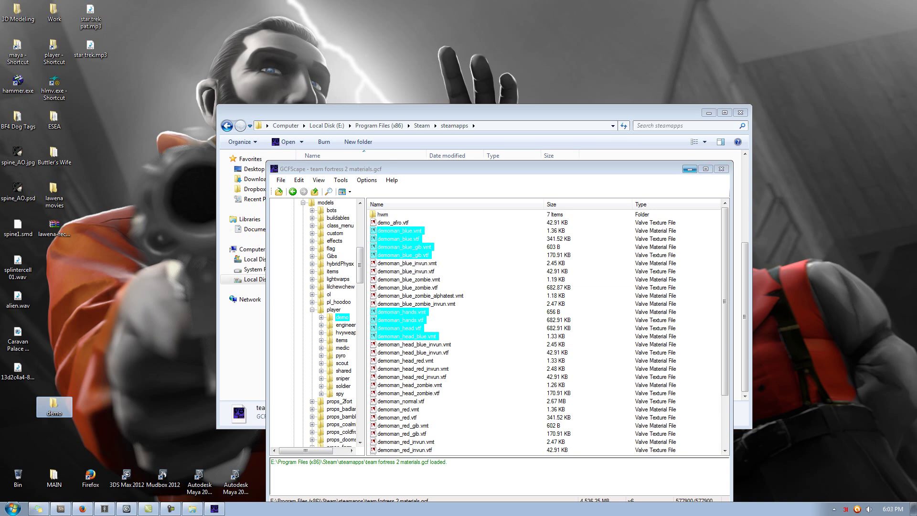
left_click(690, 169)
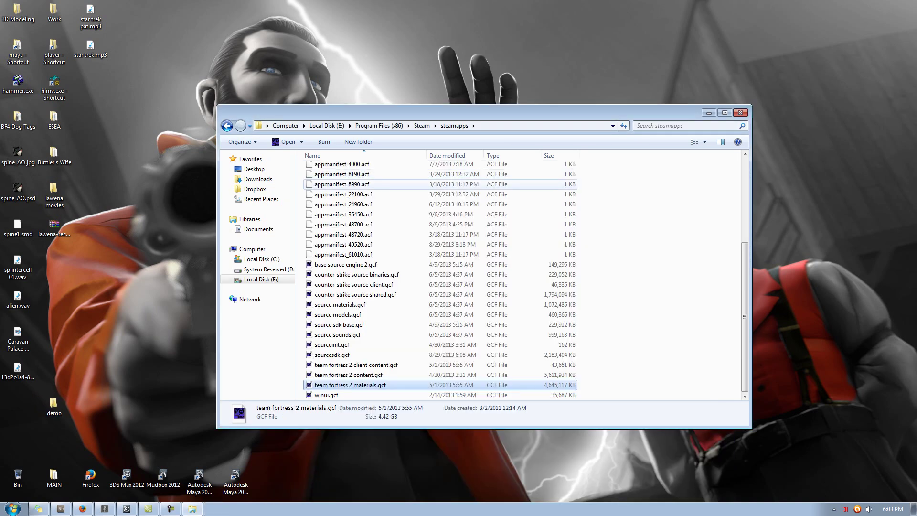
Browse from steamapps through the Steam account's folder to sourcesdk/bin/ep1/bin.
scroll(430, 250, "up", 5)
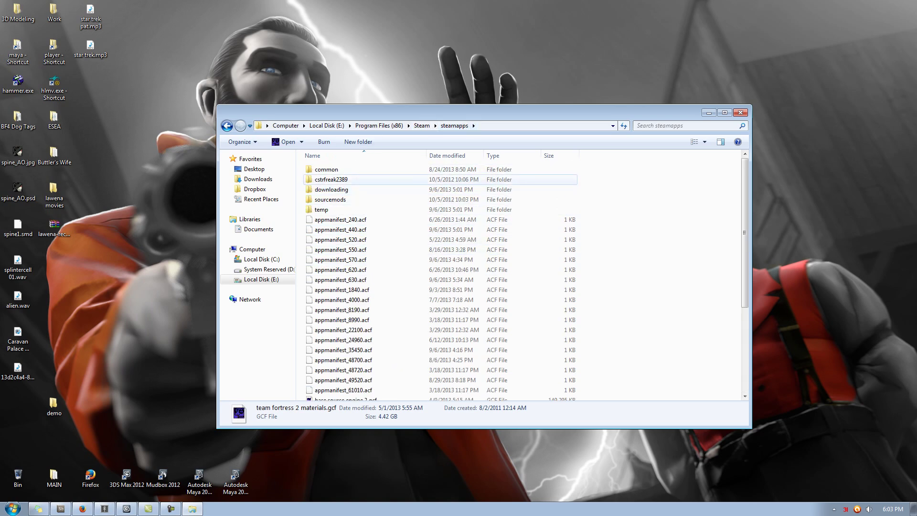
double_click(334, 179)
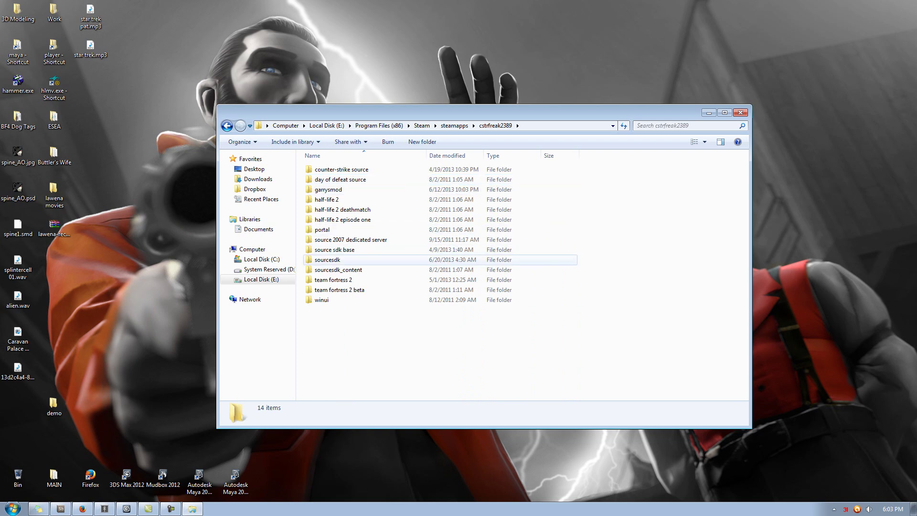
double_click(328, 260)
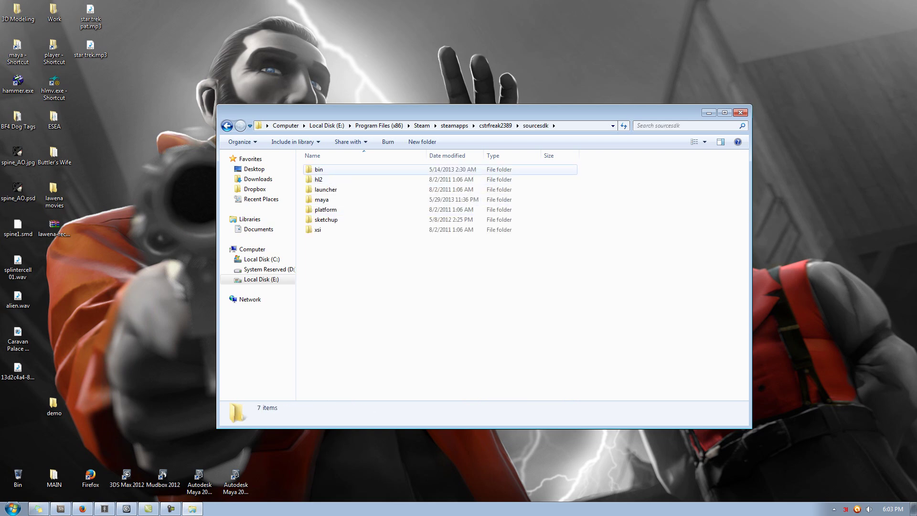
double_click(319, 169)
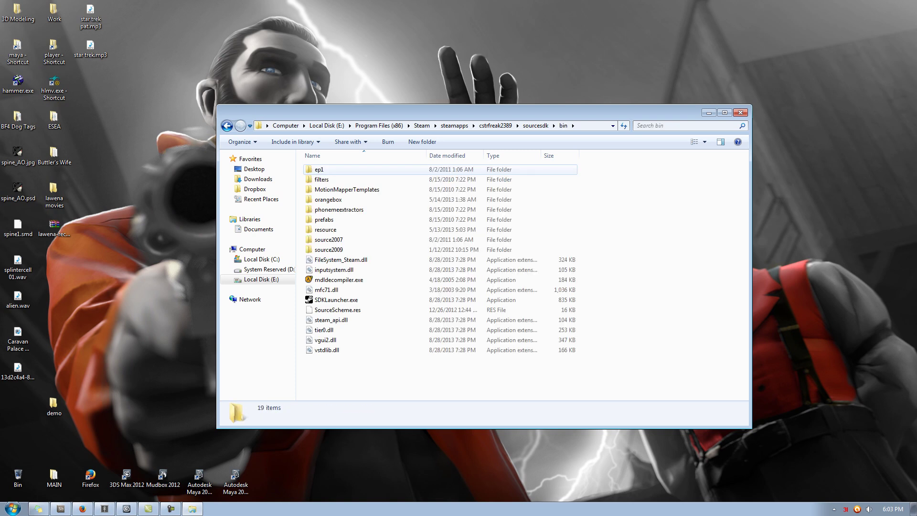
key("Return")
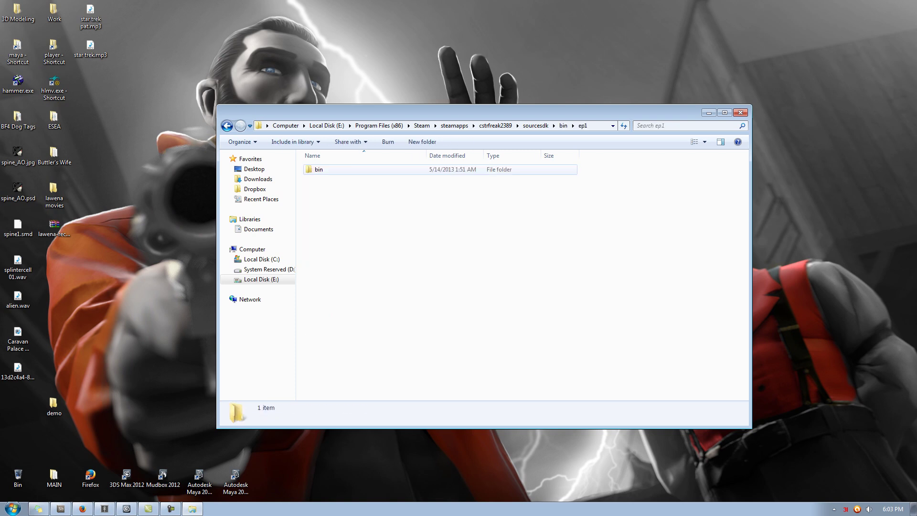
key("Return")
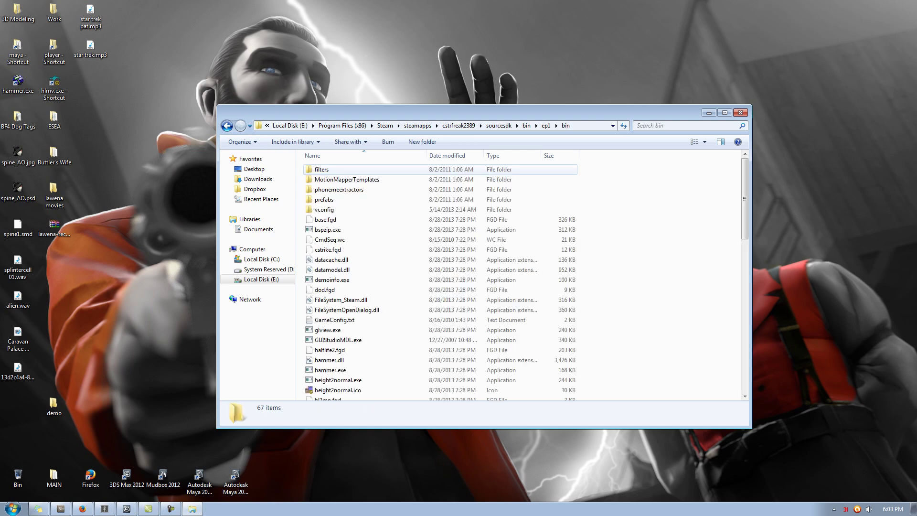
Launch mdldecompiler.exe from the ep1/bin folder and move its window aside.
scroll(439, 281, "down", 3)
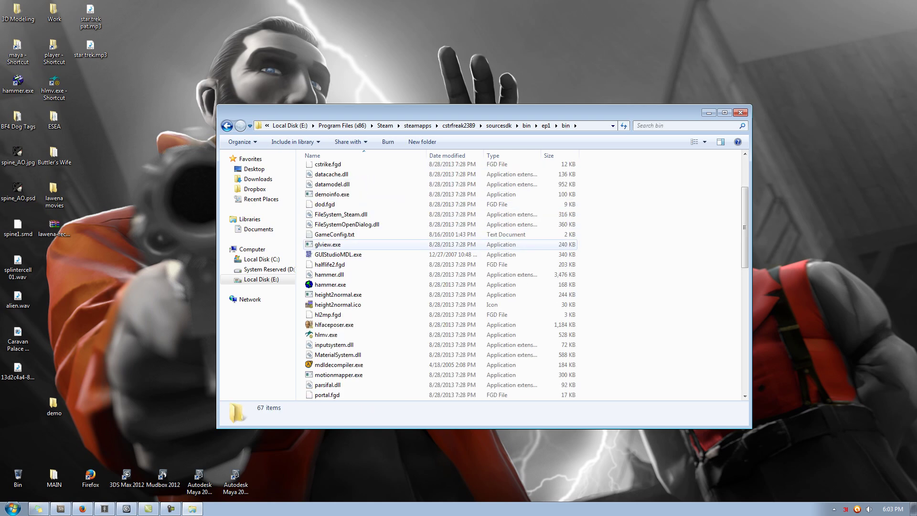
scroll(363, 245, "down", 3)
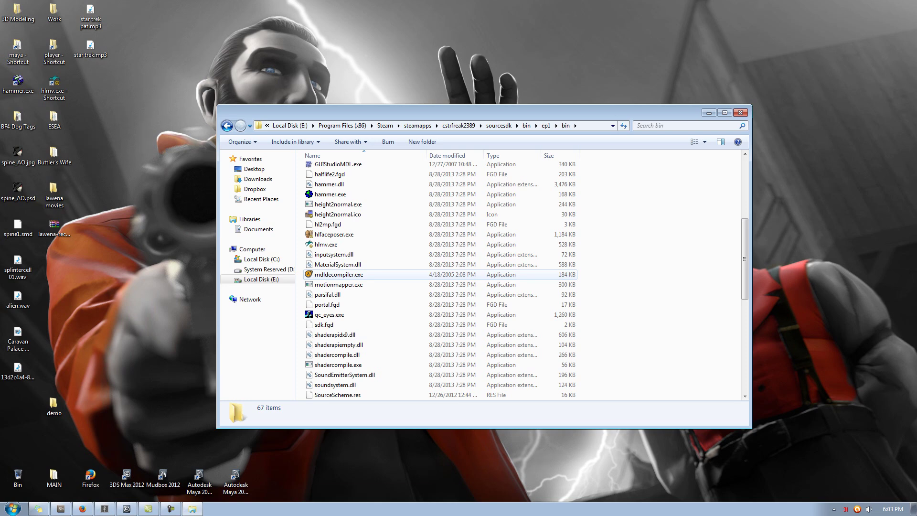
double_click(339, 274)
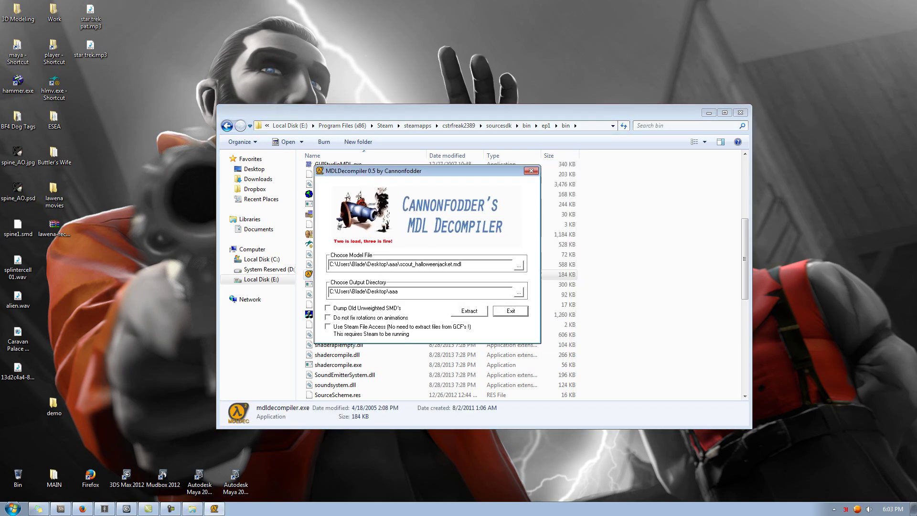
left_click_drag(420, 171, 467, 174)
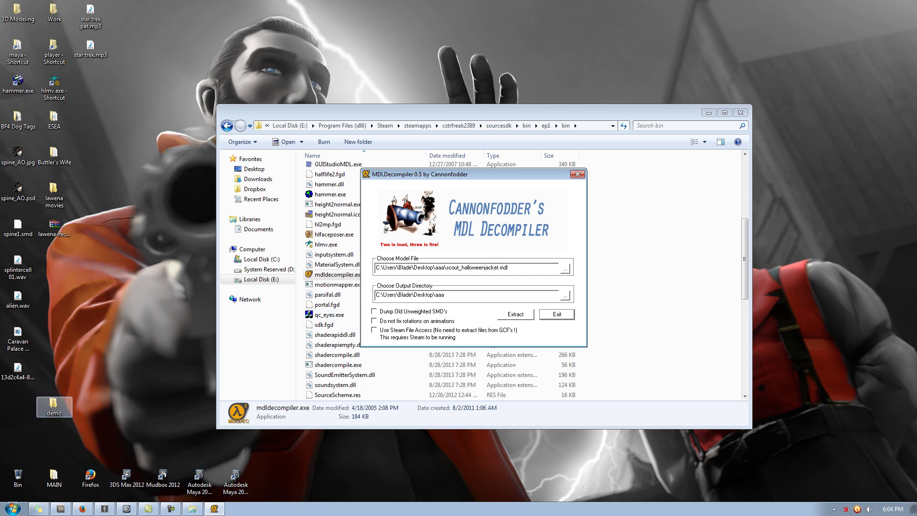
left_click(54, 406)
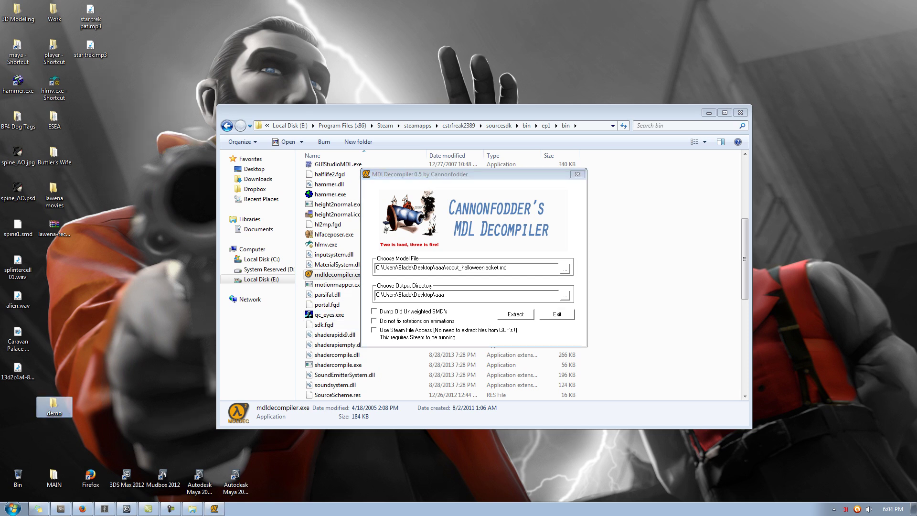
Choose demo.mdl from the desktop demo folder as the model file to decompile.
left_click(565, 269)
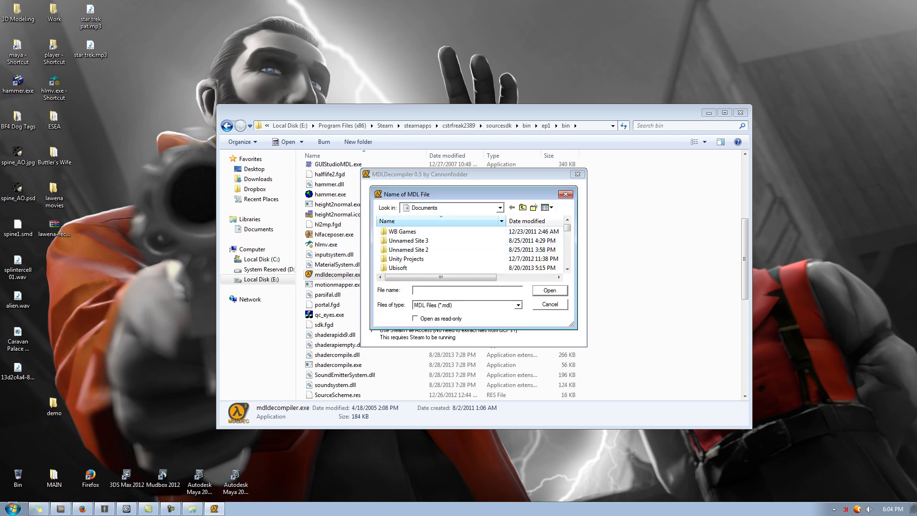
left_click(499, 207)
left_click(421, 218)
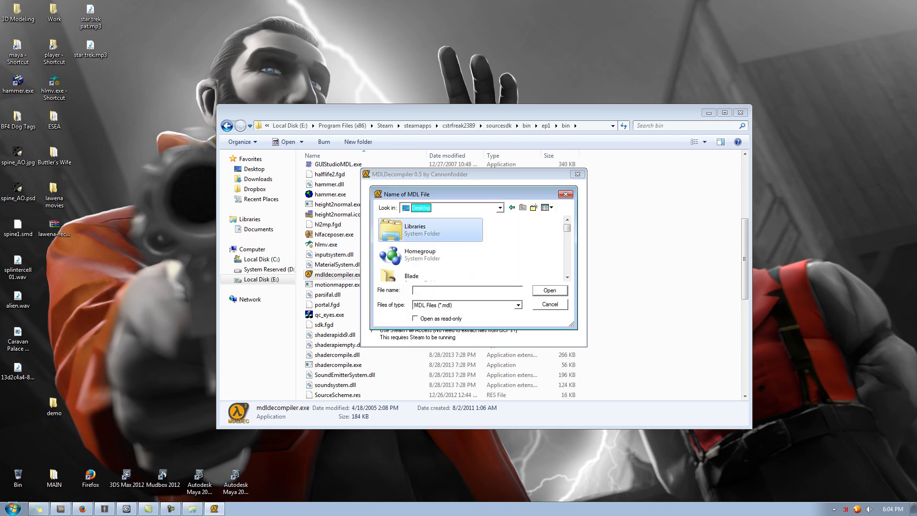
scroll(430, 248, "down", 2)
scroll(430, 258, "down", 4)
double_click(411, 270)
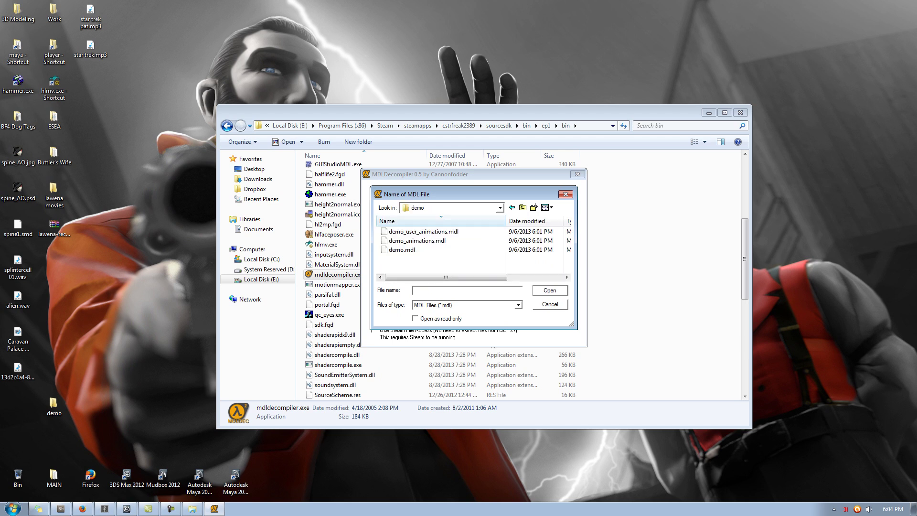
left_click(402, 249)
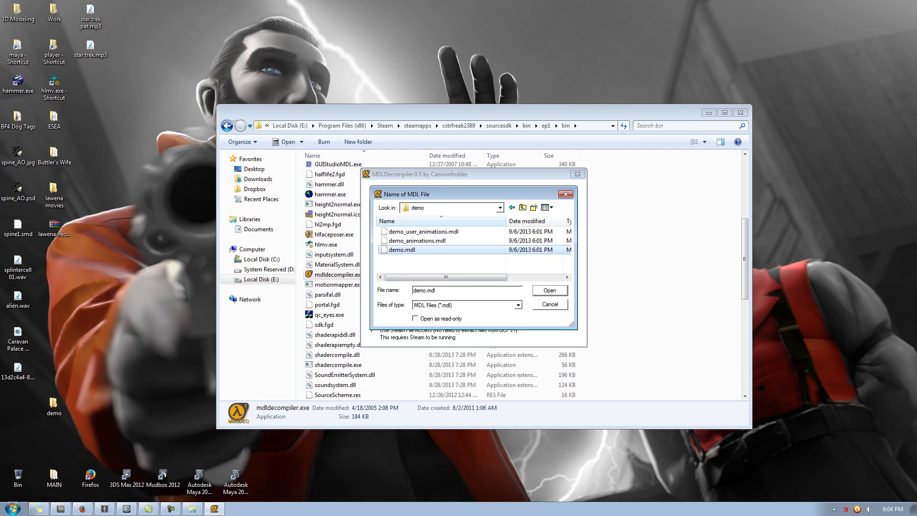
key("Return")
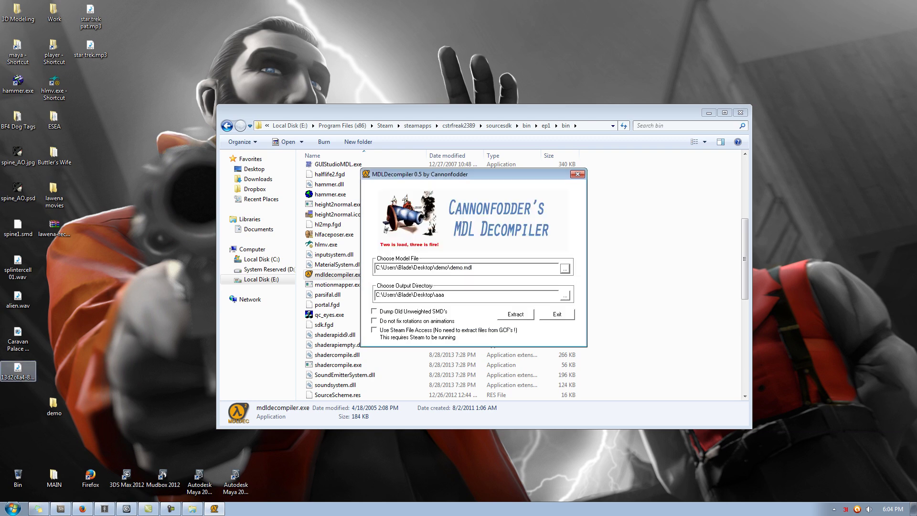
Open demo.mdl from the desktop demo folder in Notepad++ for editing.
double_click(54, 407)
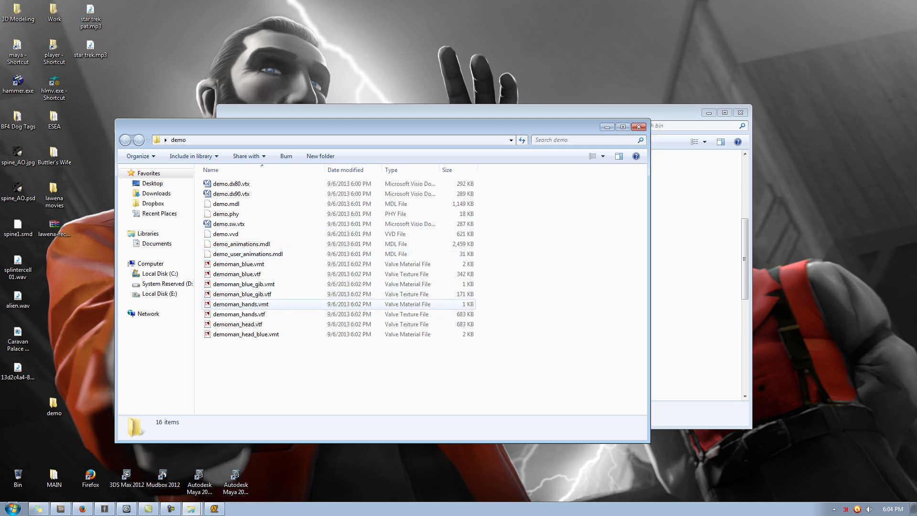
left_click(226, 204)
right_click(228, 204)
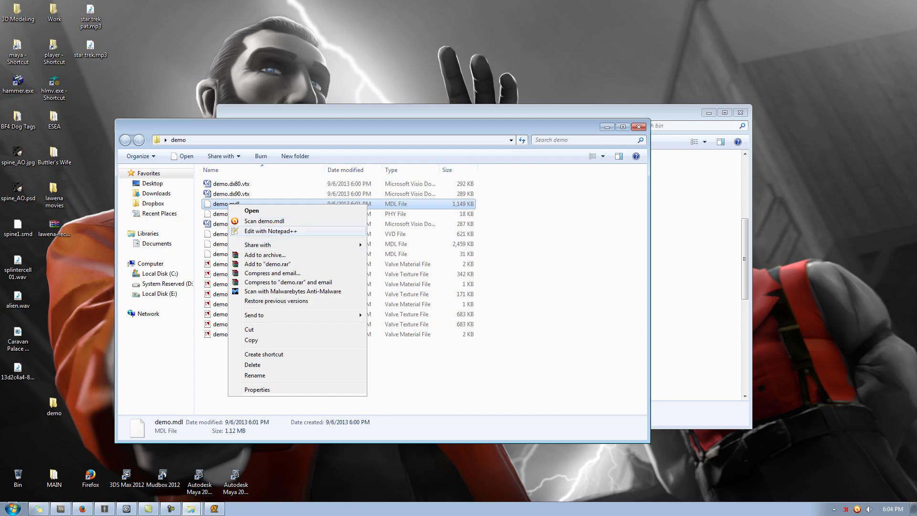
left_click(267, 231)
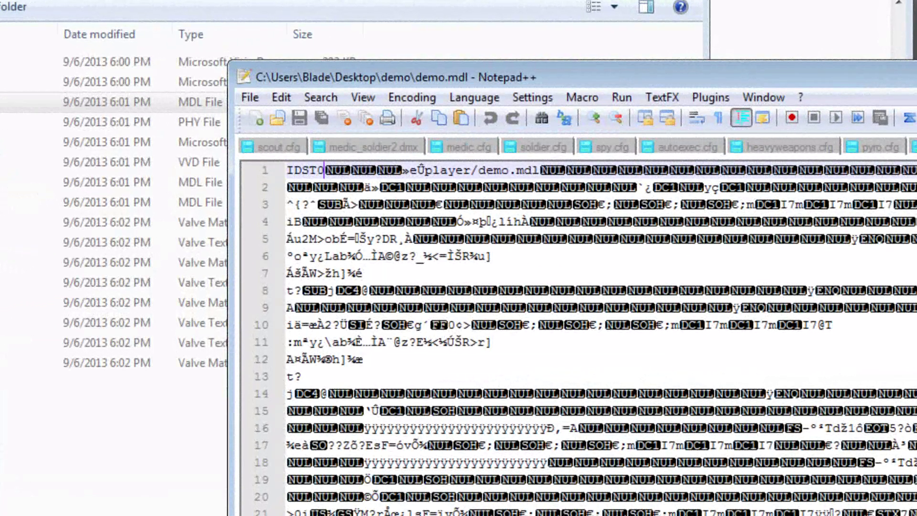
Replace the character directly after IDST on line 1 with a comma, and save and close demo.mdl.
key("shift+Home")
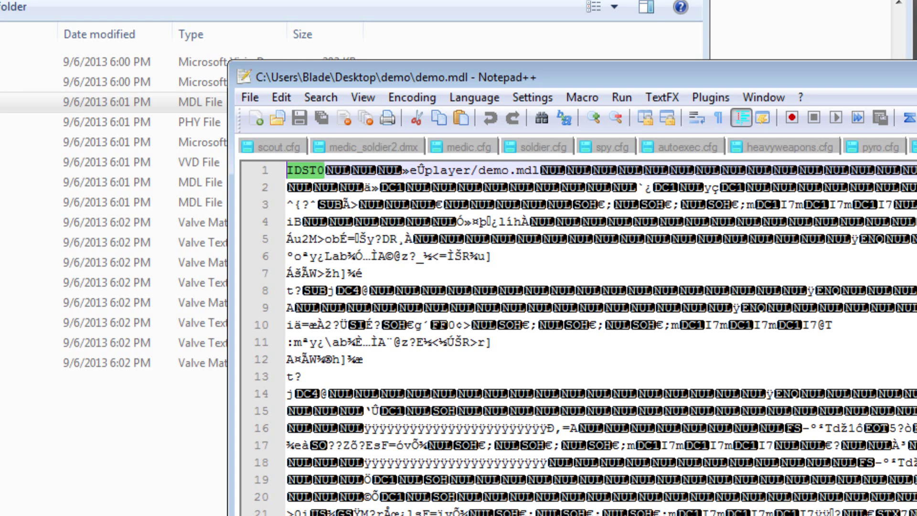
left_click(324, 170)
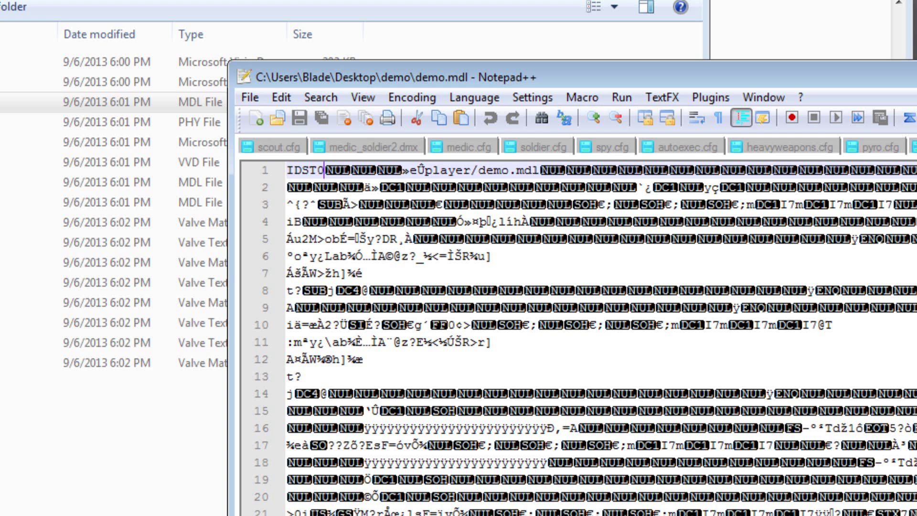
key("BackSpace")
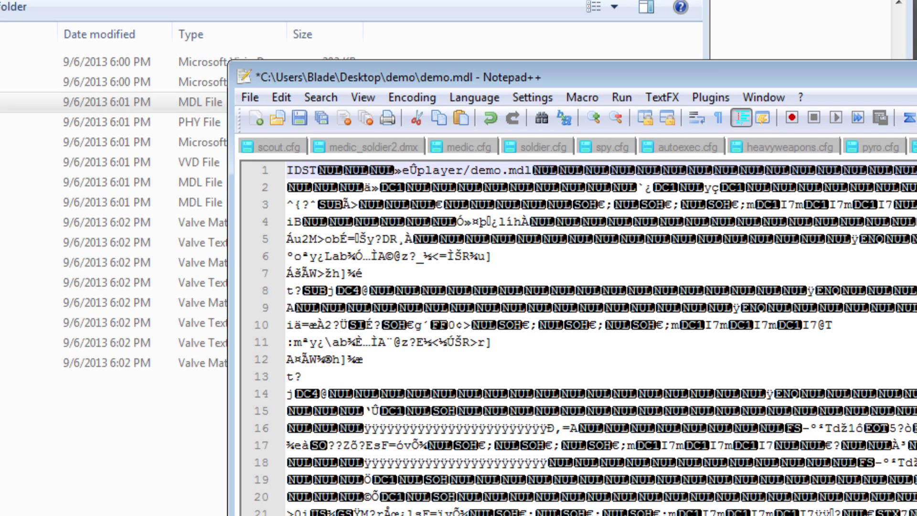
type(",")
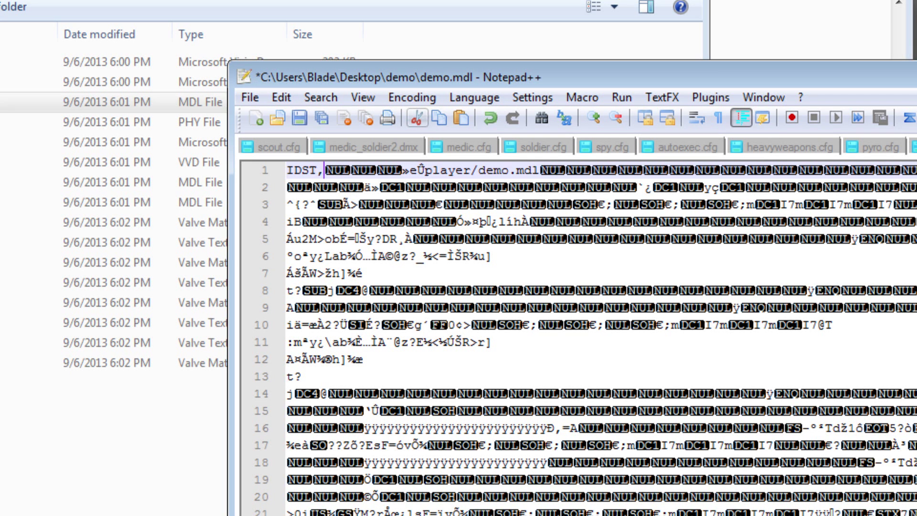
key("ctrl+s")
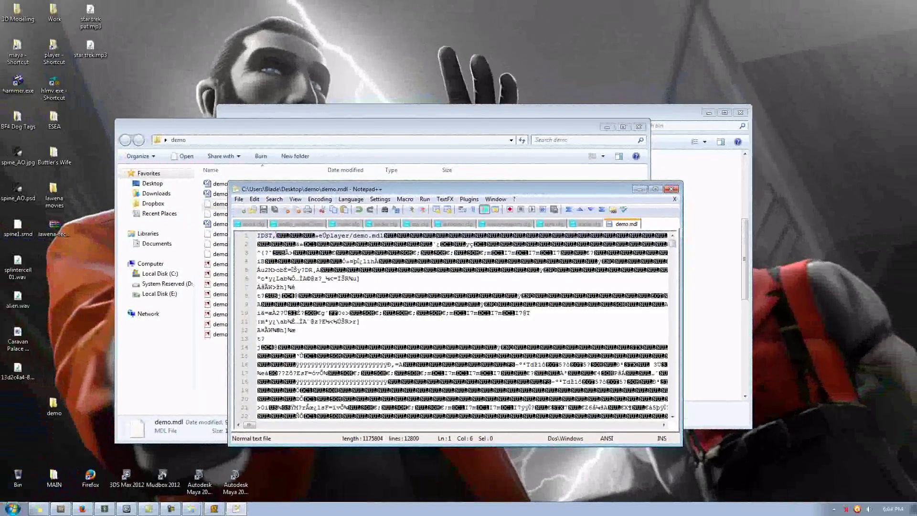
left_click_drag(467, 189, 460, 198)
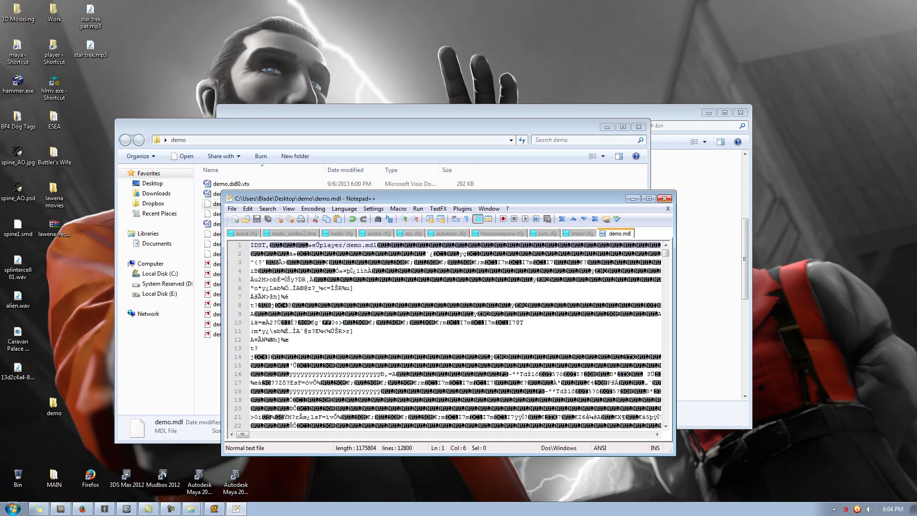
left_click(664, 199)
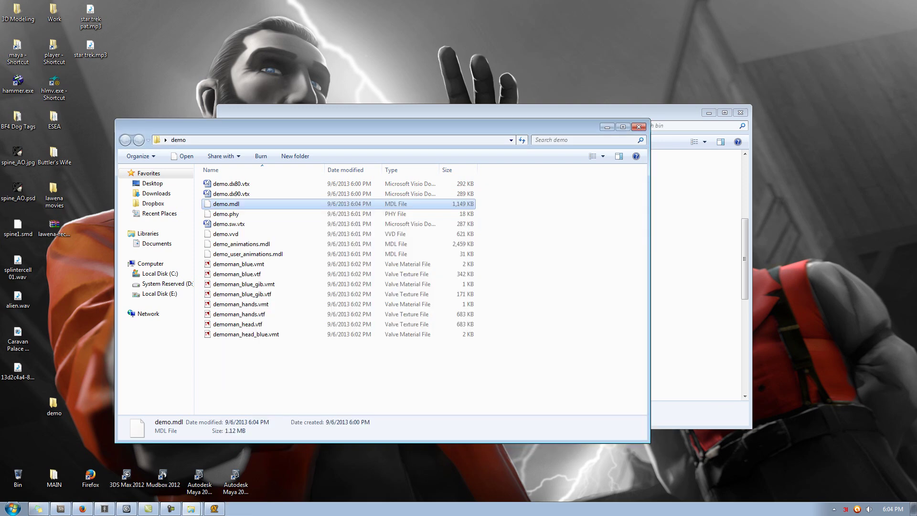
Set the MDLDecompiler output directory to the demo folder on the desktop.
left_click(607, 127)
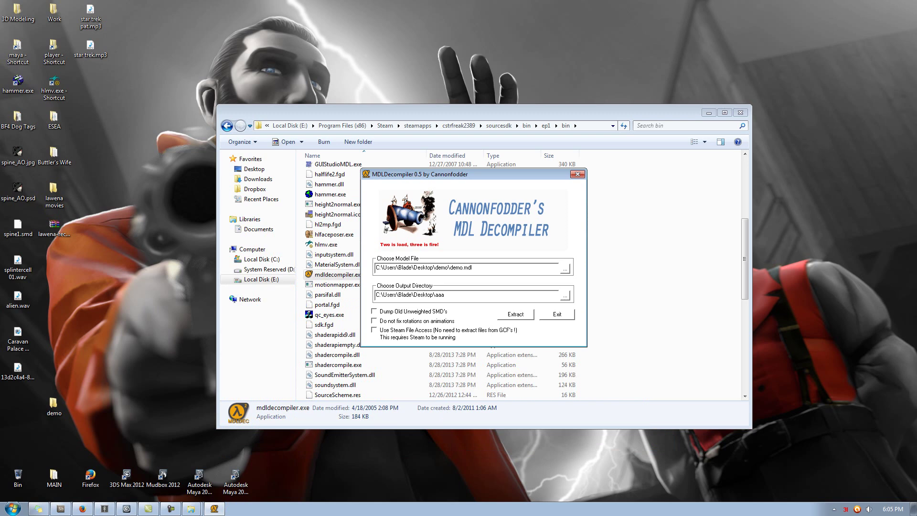
left_click(565, 296)
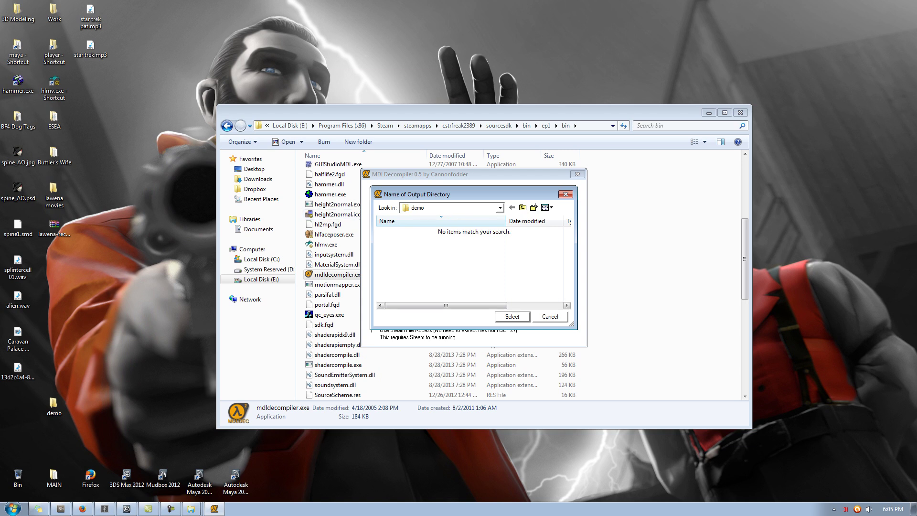
left_click(512, 316)
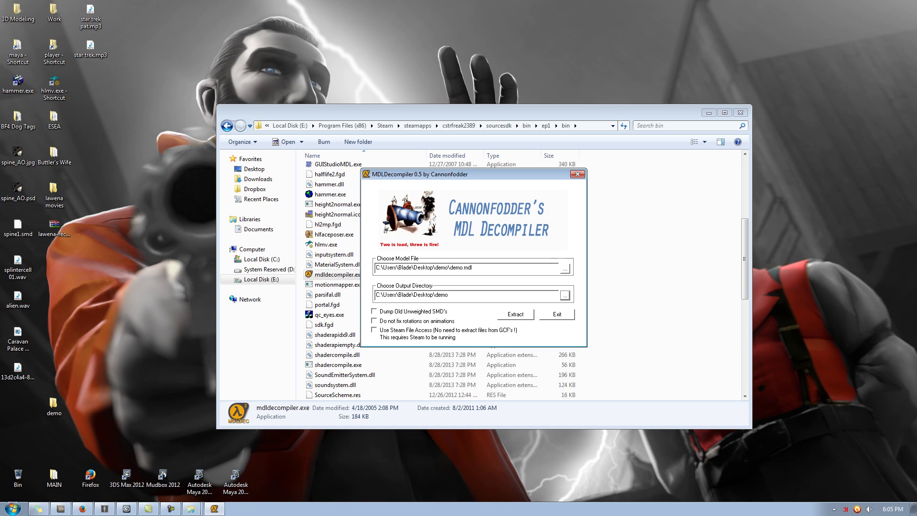
Extract demo.mdl with the decompiler, then close it and minimize the bin folder window.
left_click(515, 313)
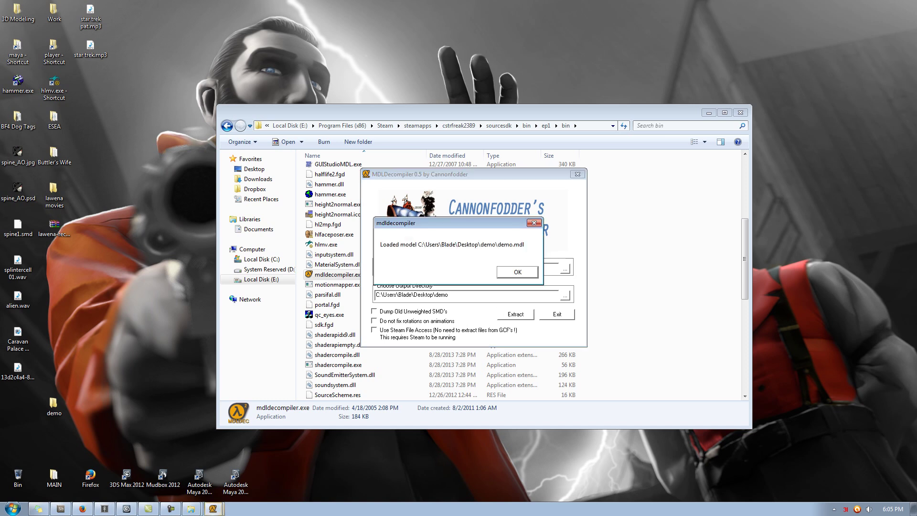
key("Return")
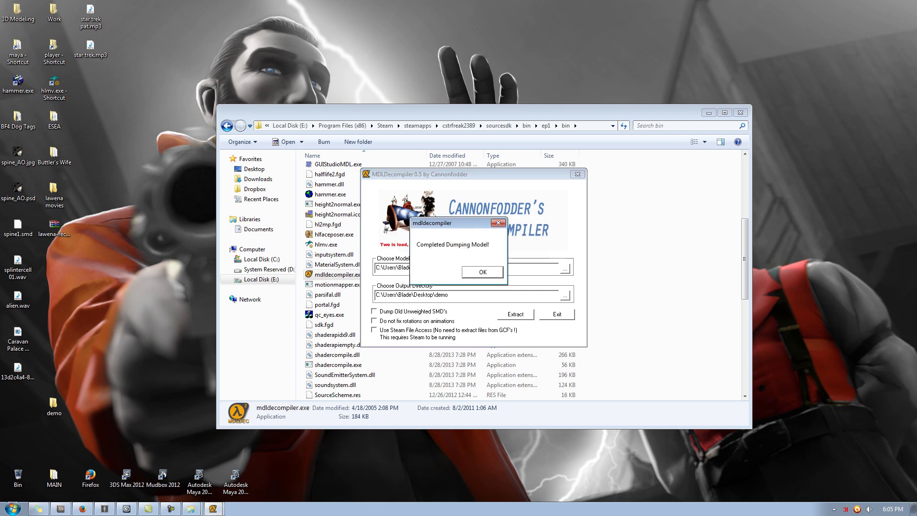
key("Return")
key("Escape")
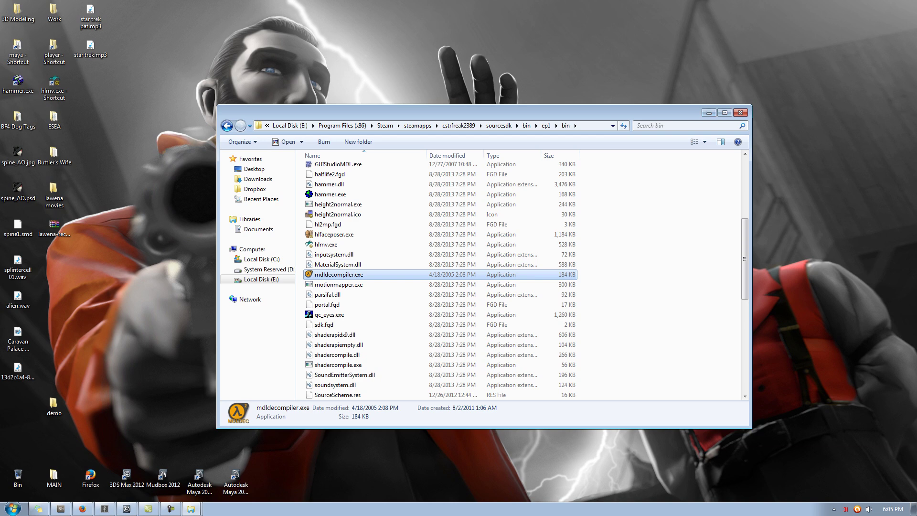
left_click(709, 113)
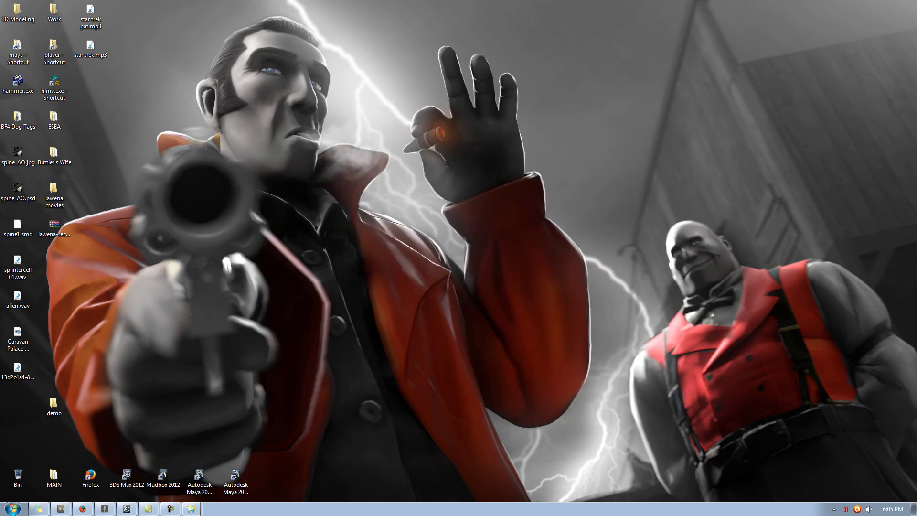
Switch to 3ds Max, start a file import and browse to the demo folder on the desktop.
left_click(127, 508)
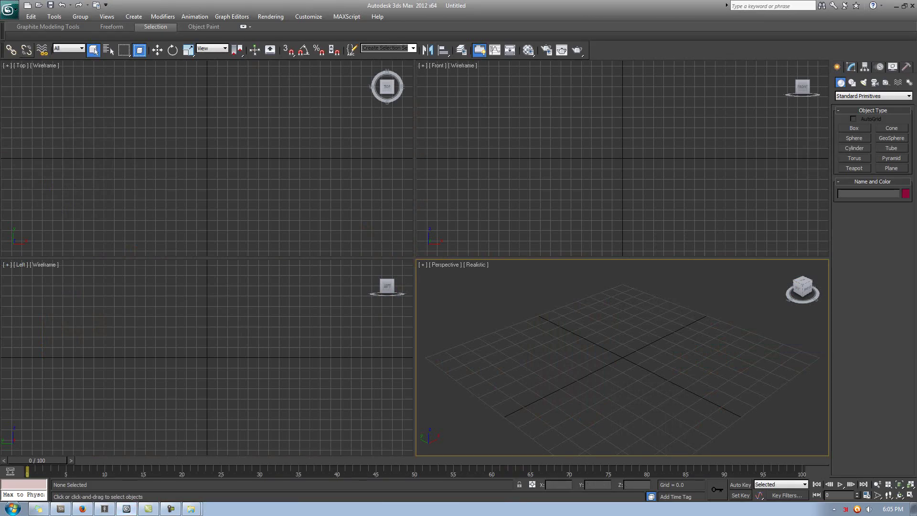
left_click(9, 9)
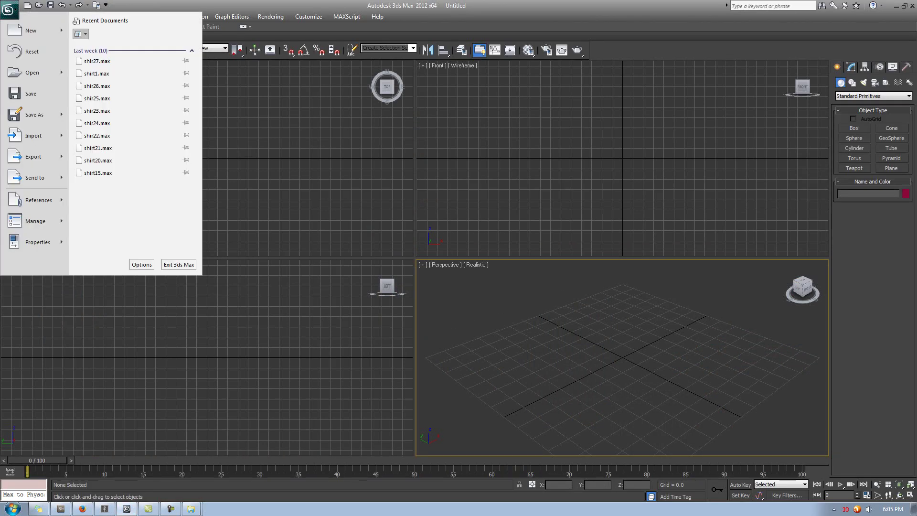
left_click(33, 135)
left_click(33, 136)
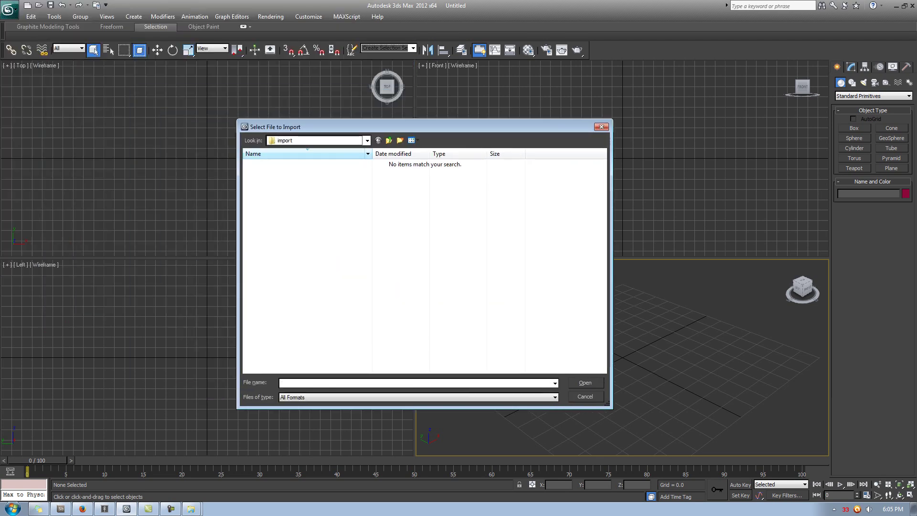
left_click(367, 140)
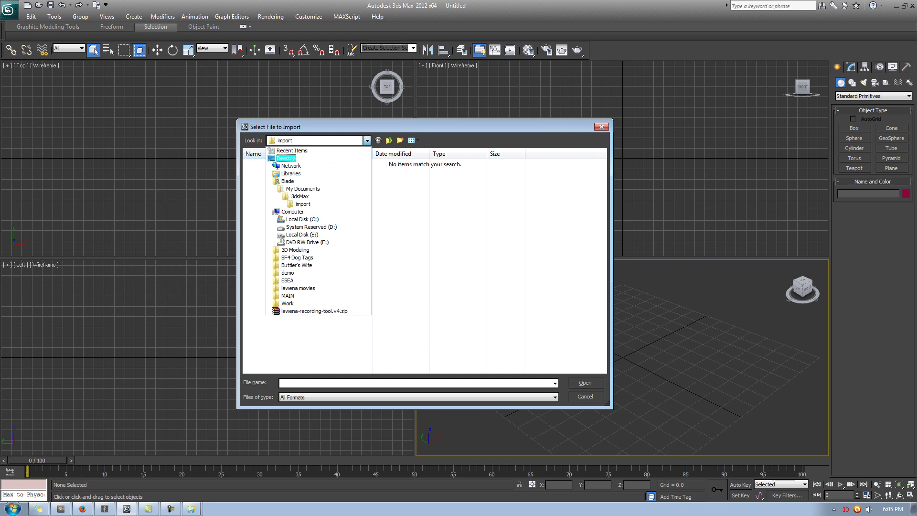
left_click(286, 158)
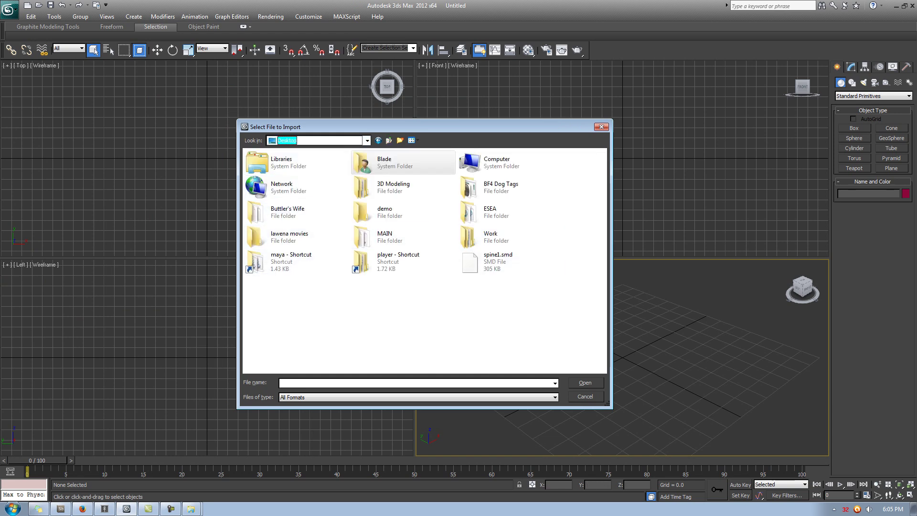
double_click(377, 215)
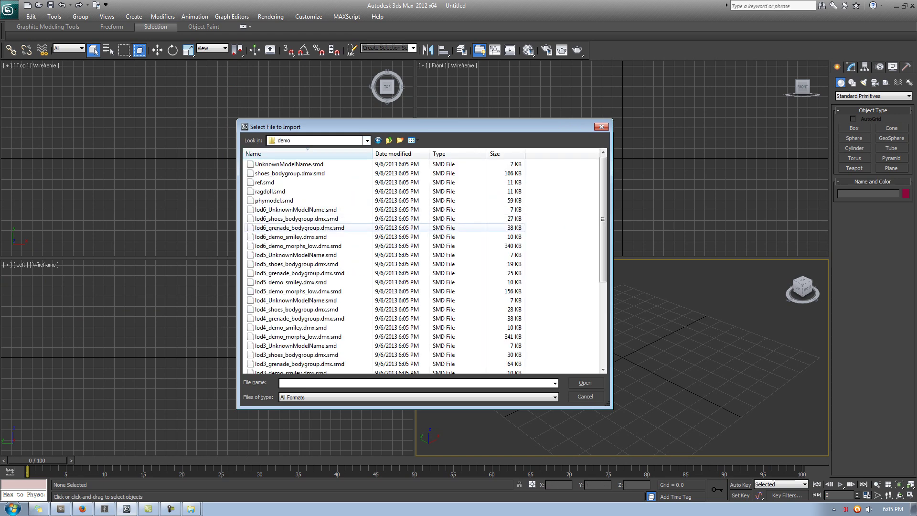
Look through the decompiled SMD files in the demo folder, comparing the lod versions with the full-detail body parts and their file sizes.
left_click(299, 227)
scroll(299, 228, "down", 5)
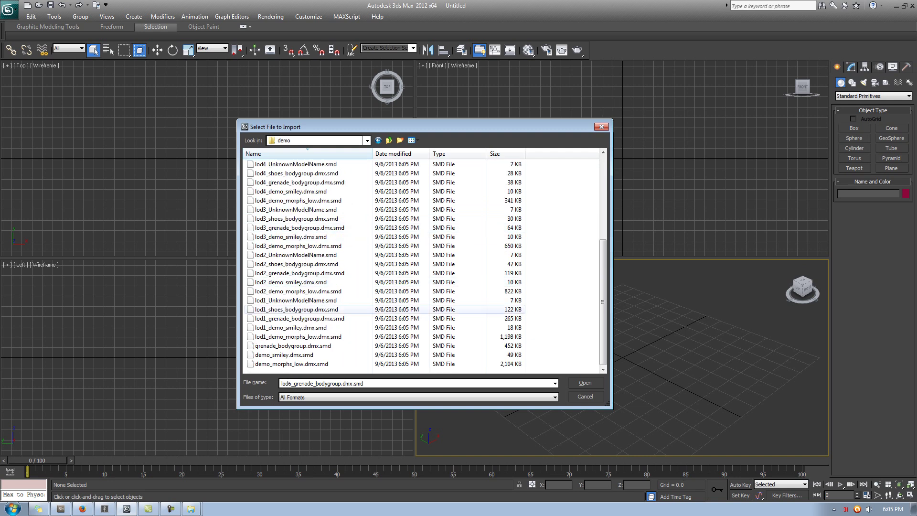
scroll(298, 336, "up", 5)
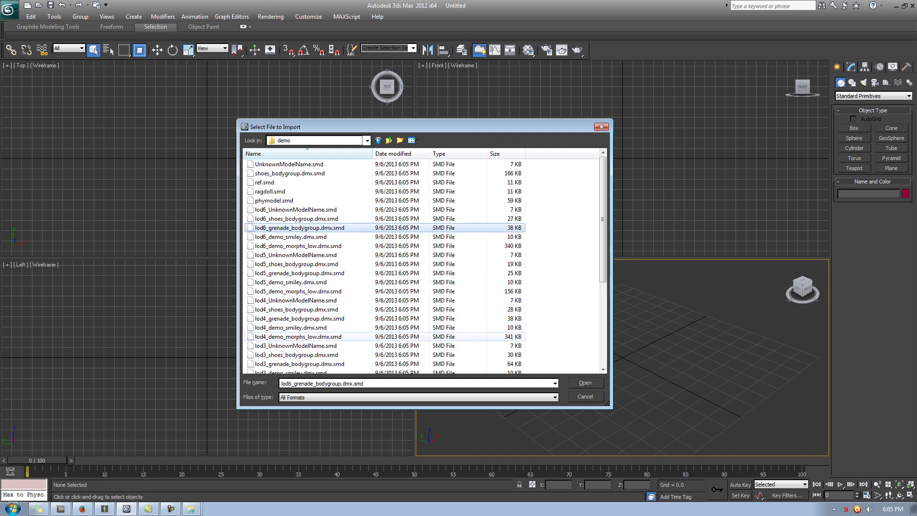
scroll(297, 273, "down", 5)
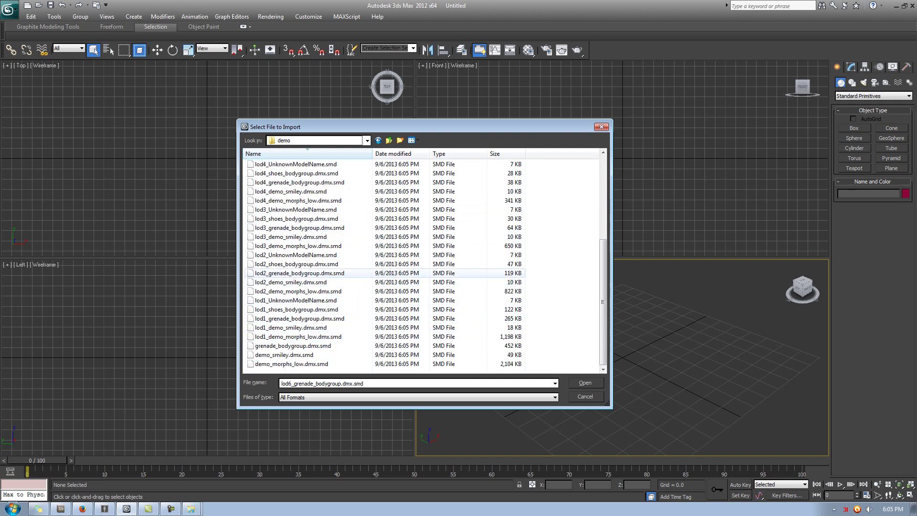
scroll(296, 336, "up", 5)
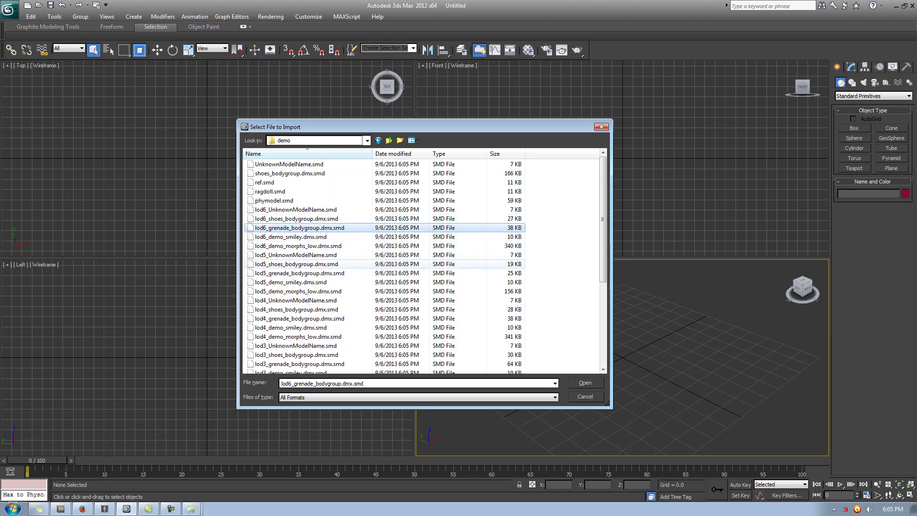
scroll(297, 236, "down", 5)
left_click_drag(334, 127, 346, 158)
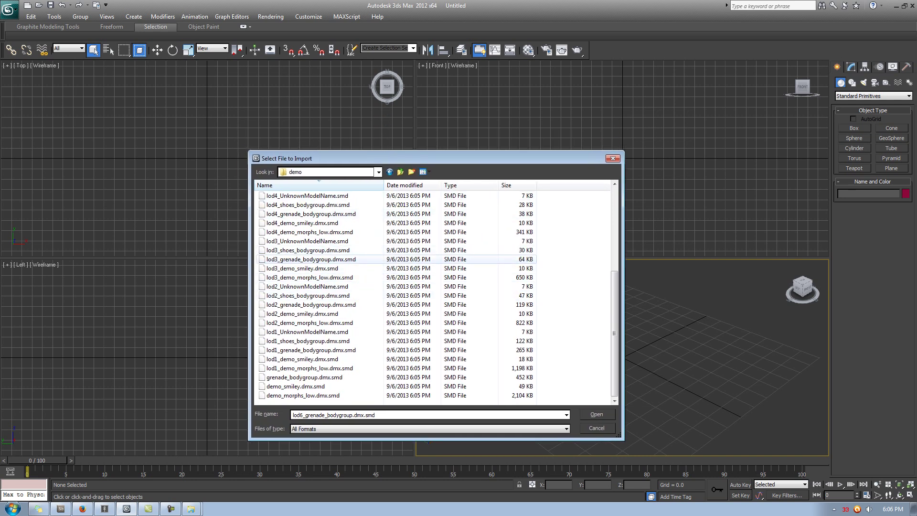
left_click(302, 269)
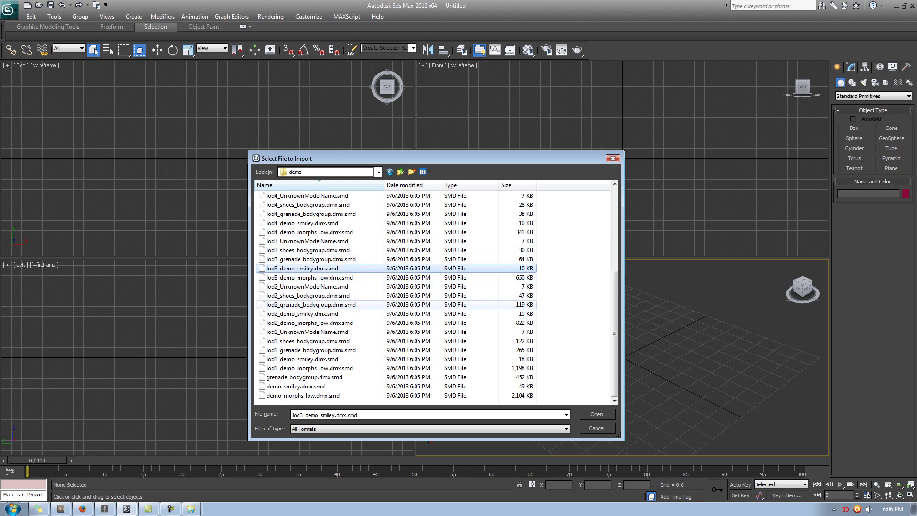
scroll(311, 332, "up", 2)
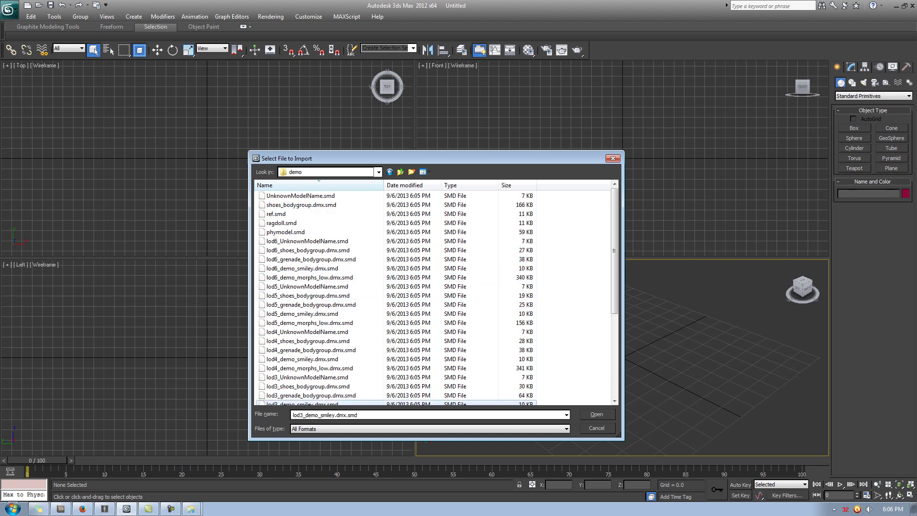
scroll(311, 278, "down", 2)
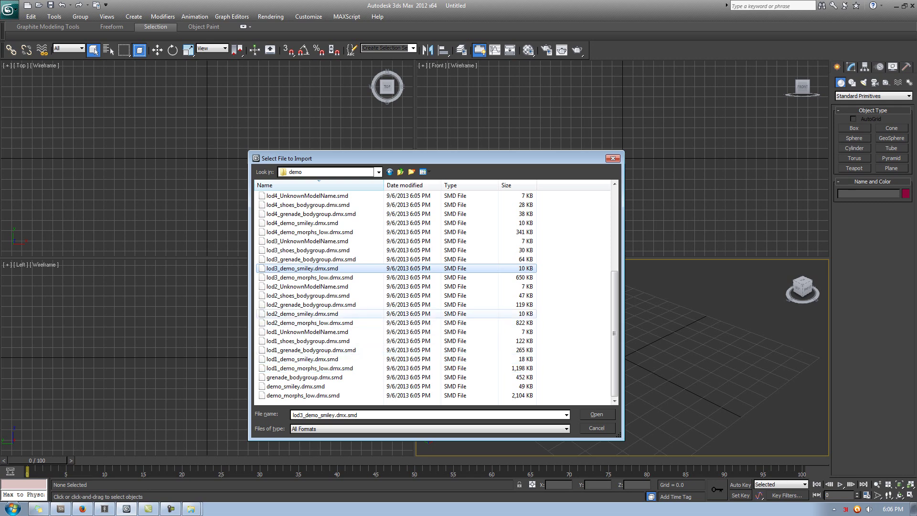
scroll(396, 304, "up", 5)
scroll(396, 272, "down", 3)
scroll(310, 332, "up", 3)
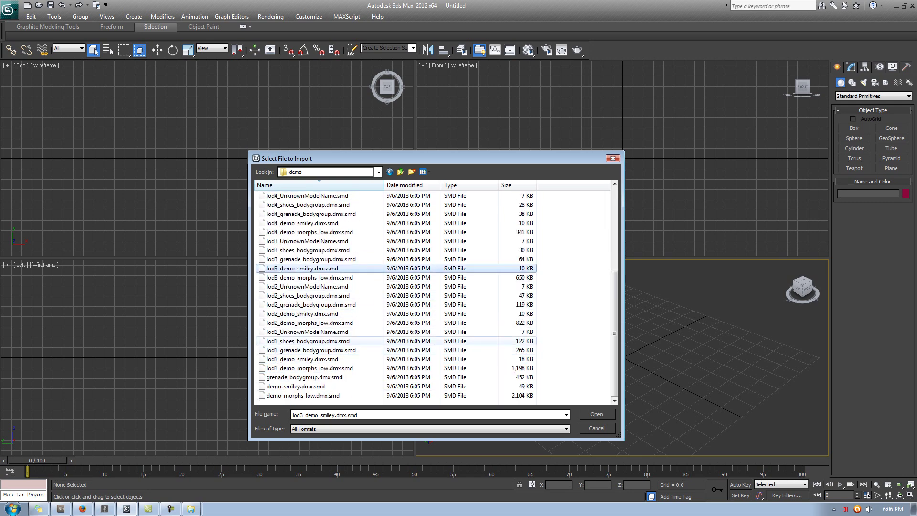
scroll(311, 332, "down", 5)
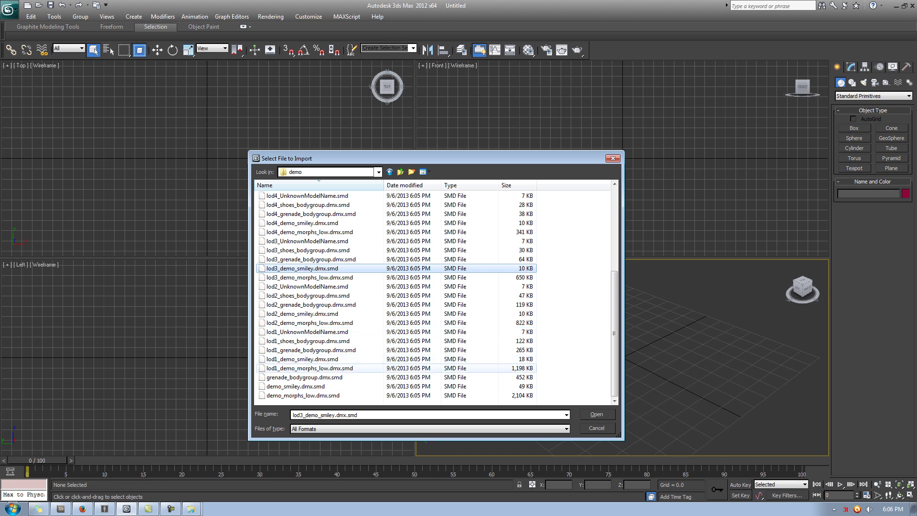
scroll(310, 296, "up", 5)
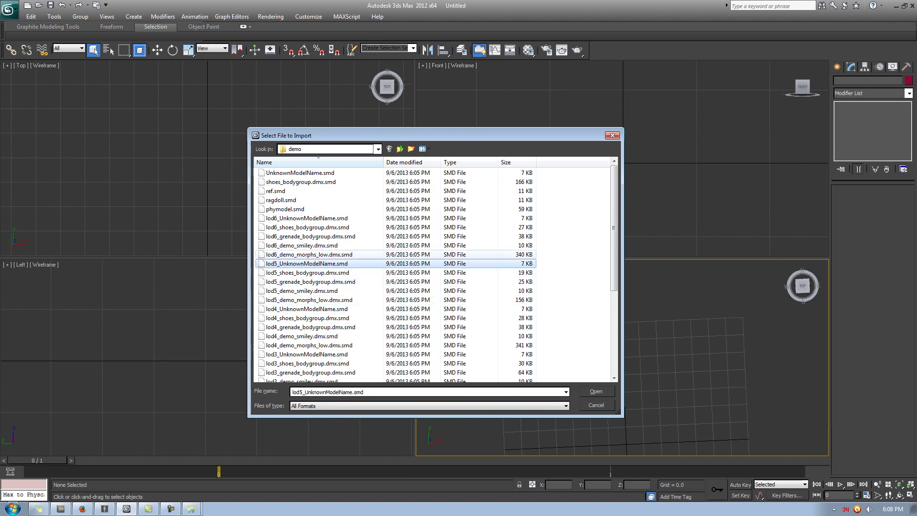
scroll(335, 267, "down", 5)
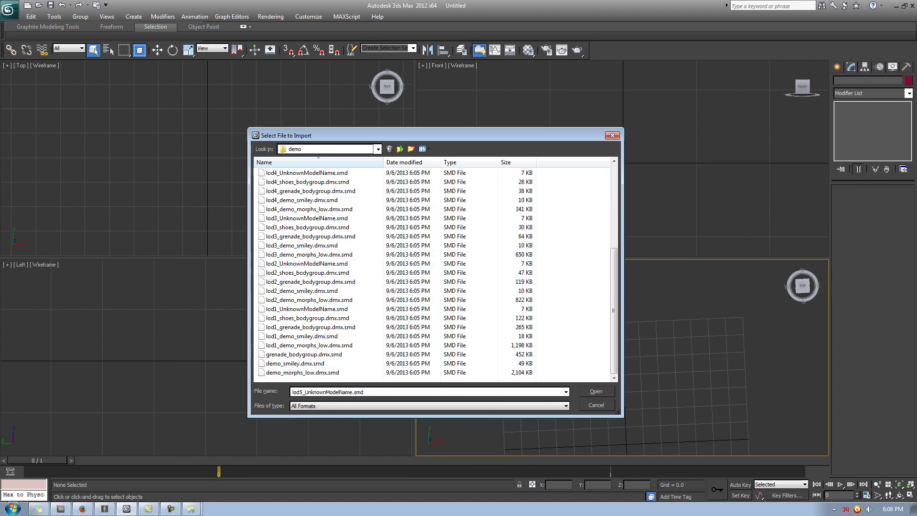
Import demo_morphs_low.dmx.smd with triangles, skeleton, missing-texture prompts and rebuilt smoothing groups, skipping the requested texture files.
left_click(303, 372)
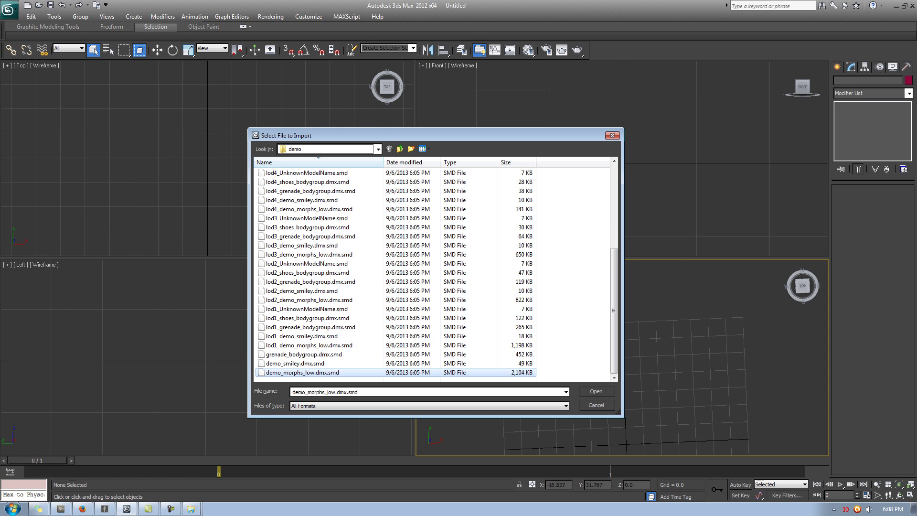
key("Return")
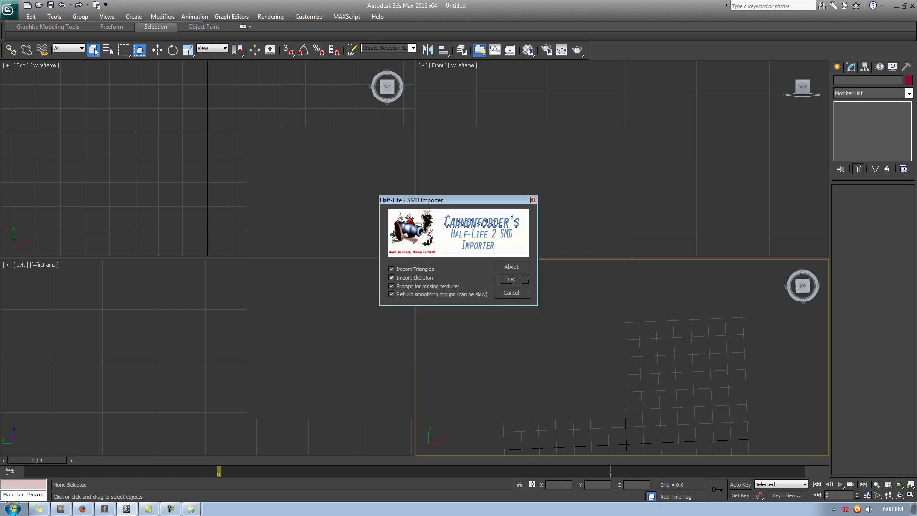
left_click_drag(459, 200, 466, 200)
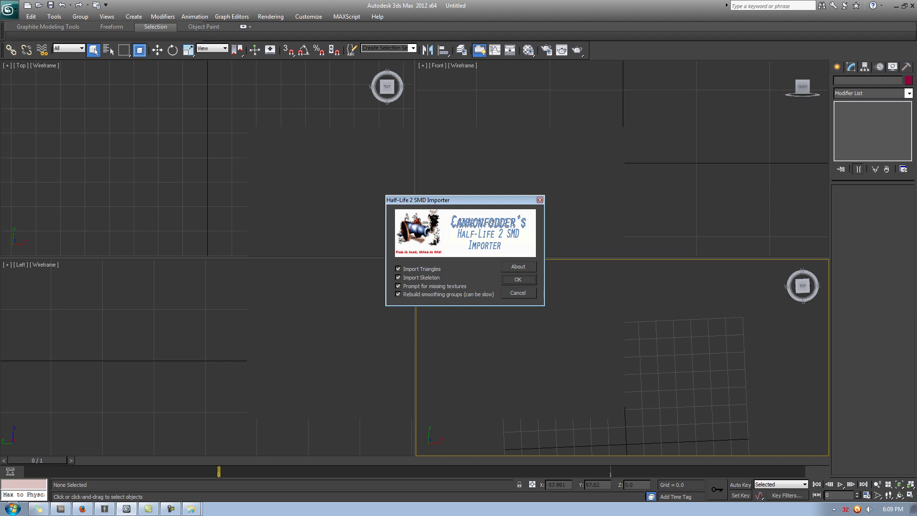
key("Return")
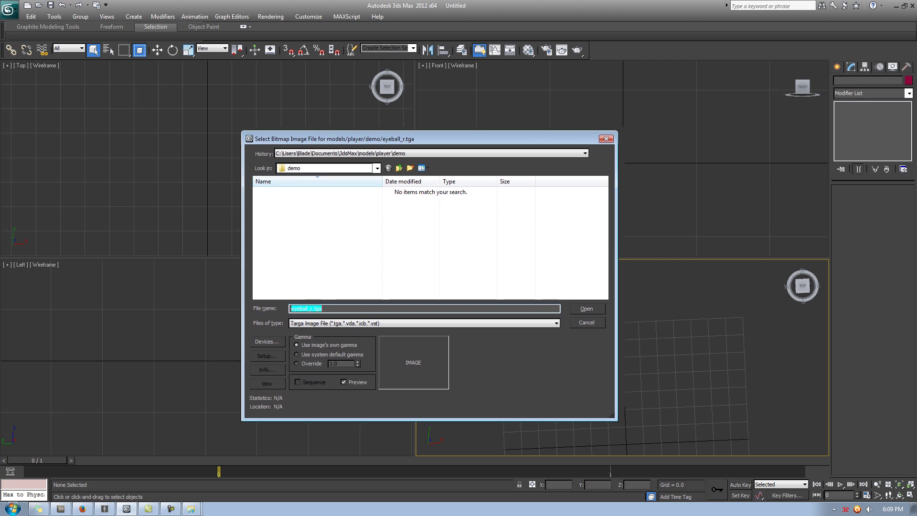
left_click(587, 322)
left_click(586, 322)
left_click(587, 323)
key("Escape")
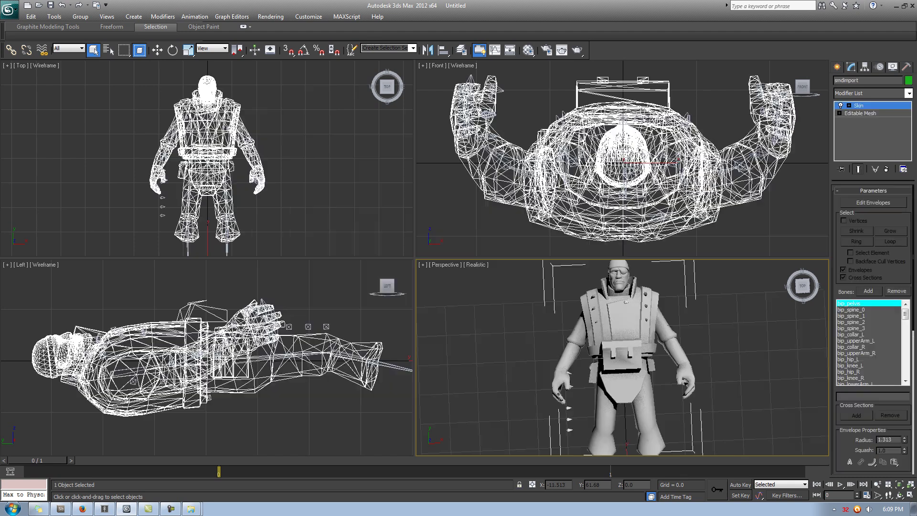
Deselect the imported Demoman and examine its mesh and bones in the Perspective and wireframe viewports.
scroll(621, 358, "up", 2)
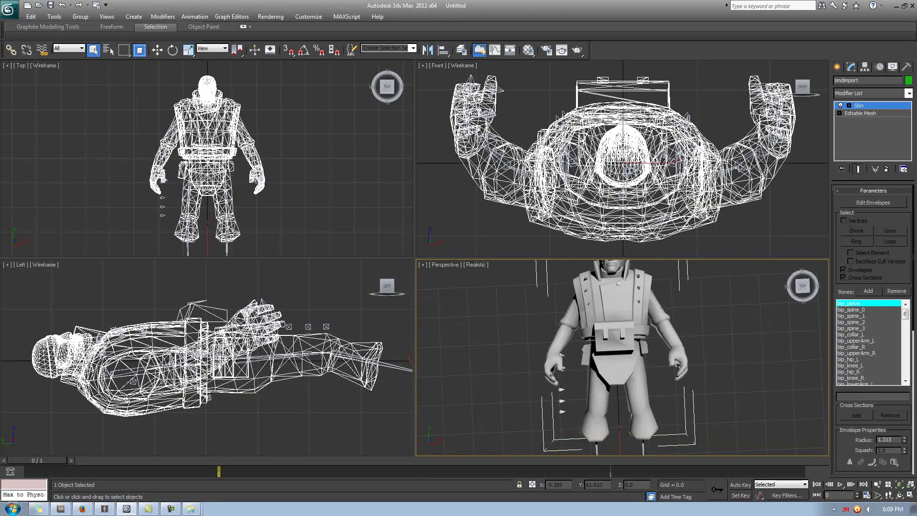
scroll(621, 358, "down", 3)
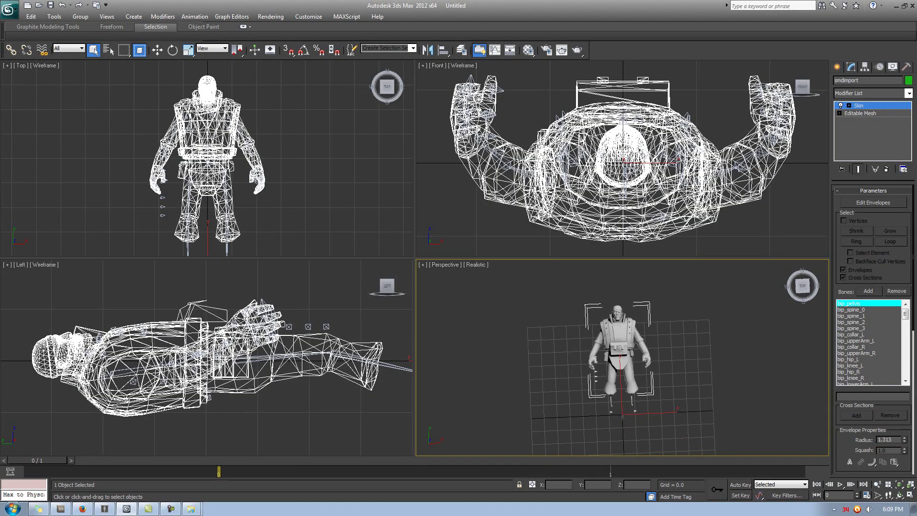
left_click(486, 315)
scroll(608, 347, "down", 1)
scroll(608, 347, "up", 3)
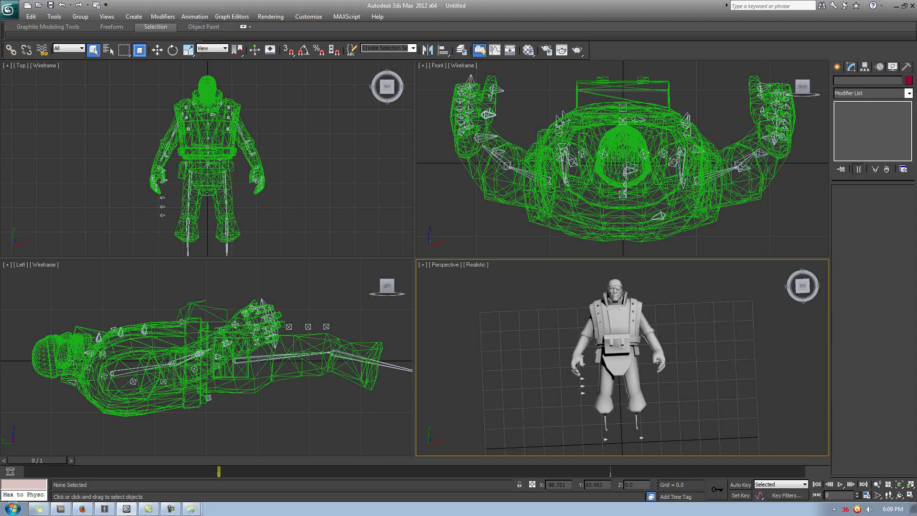
left_click(373, 224)
left_click(449, 224)
left_click(373, 292)
left_click(372, 225)
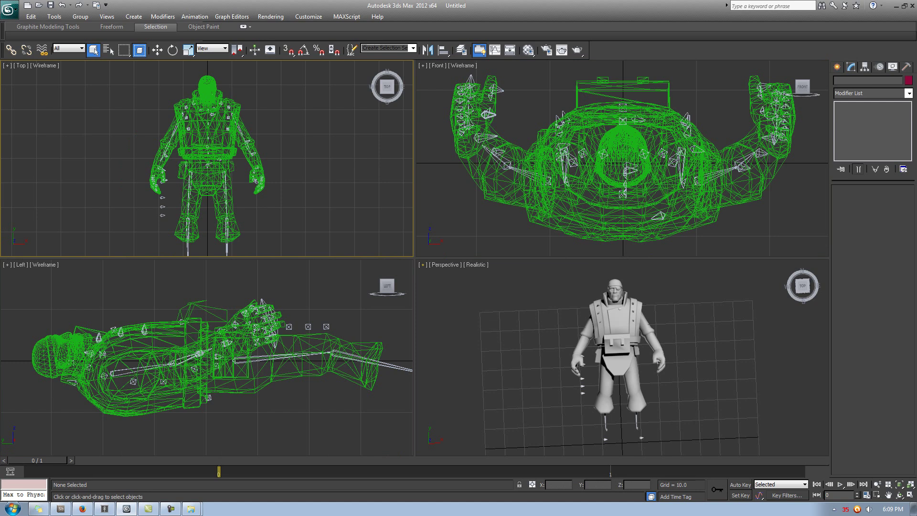
left_click(521, 333)
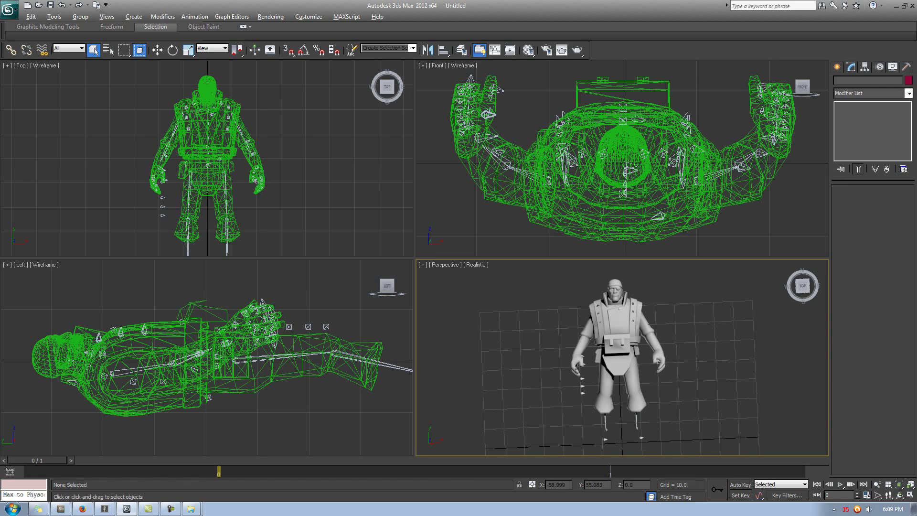
Maximize the Perspective viewport and centre the Demoman model in it.
key("alt+w")
middle_click_drag(503, 340, 534, 343)
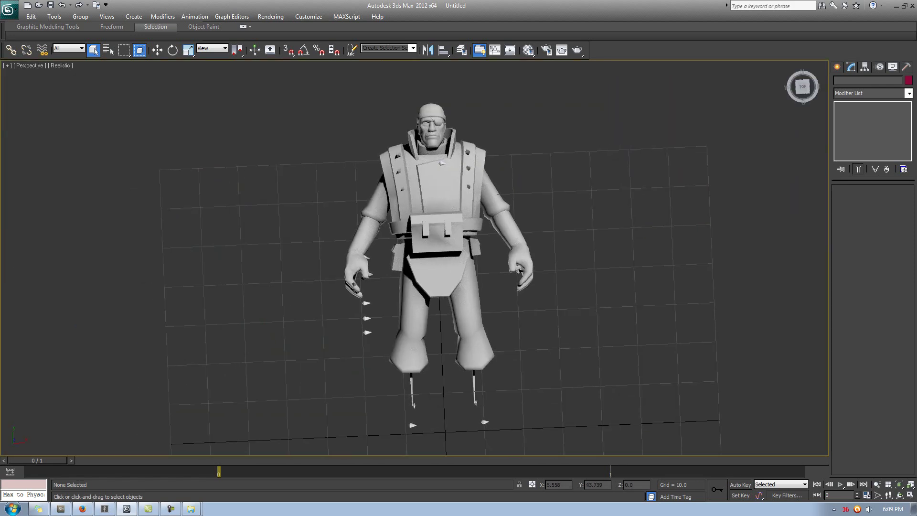
middle_click_drag(519, 233, 544, 230)
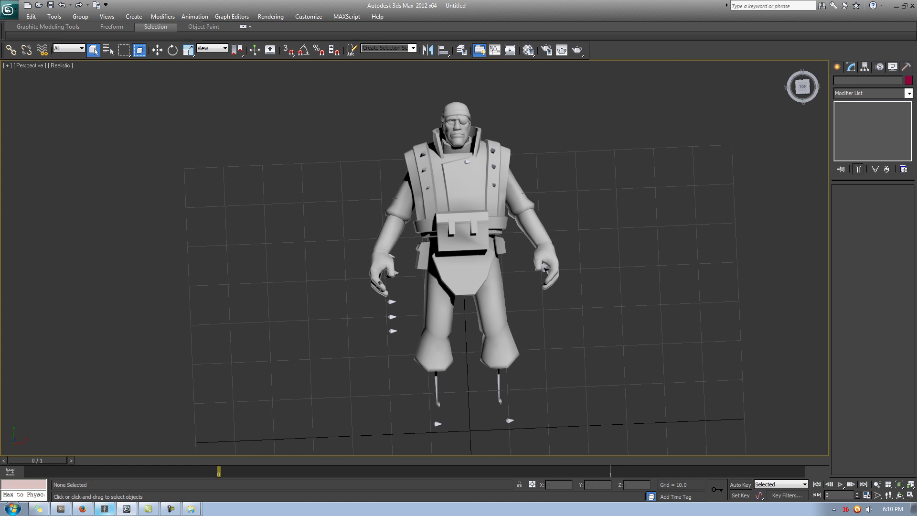
Switch to Quick and dirty Bloodlines Tools and browse for a texture to convert in the desktop's demo folder.
left_click(104, 509)
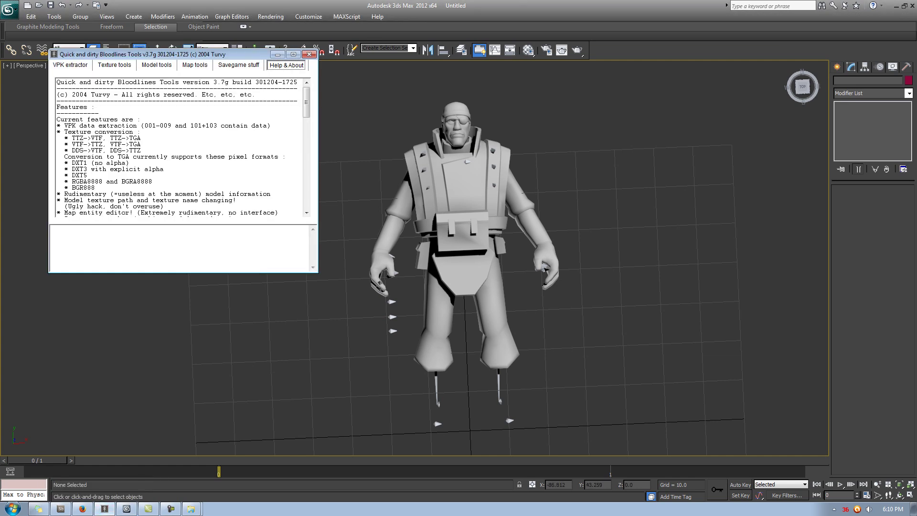
left_click_drag(184, 54, 441, 169)
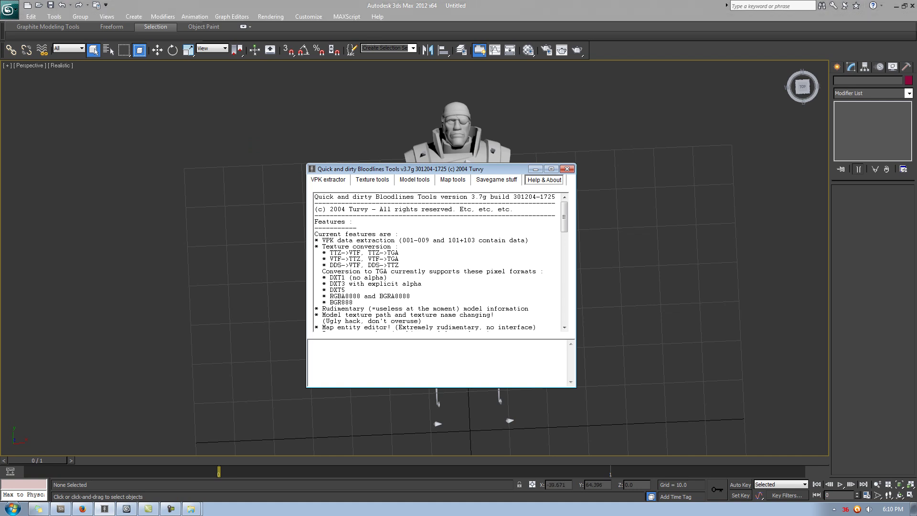
left_click(373, 179)
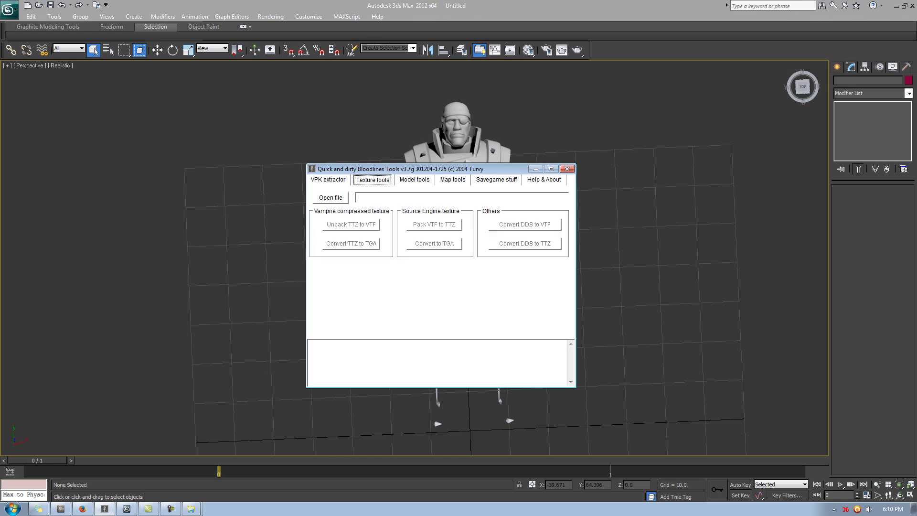
left_click(331, 198)
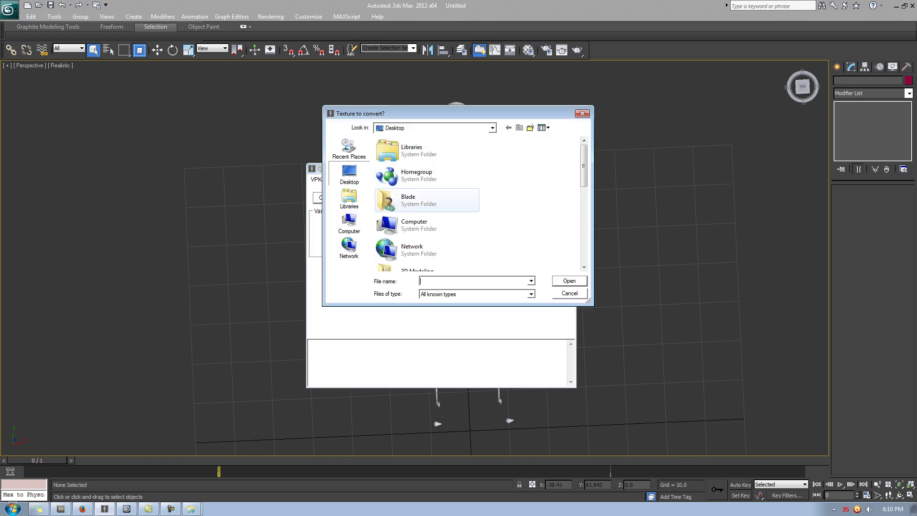
scroll(478, 203, "down", 3)
double_click(411, 244)
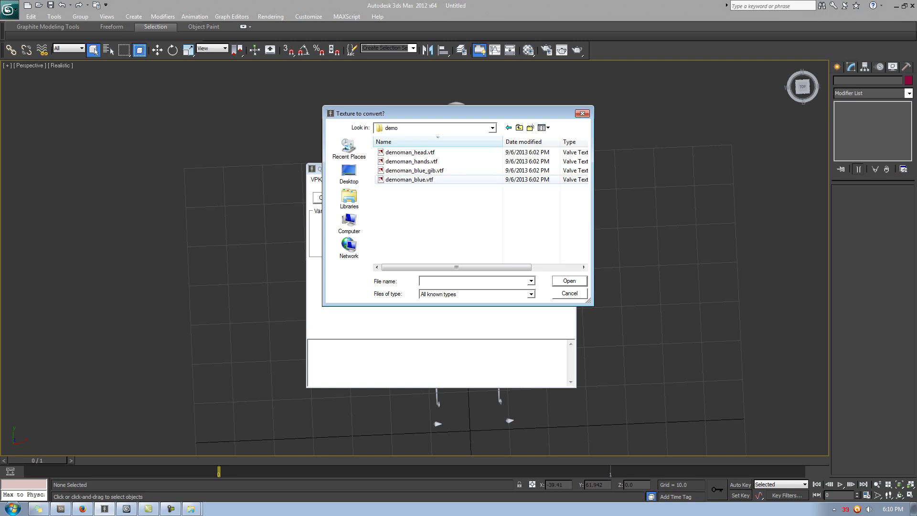
Load demoman_blue.vtf and convert it to TGA.
left_click(410, 180)
key("Return")
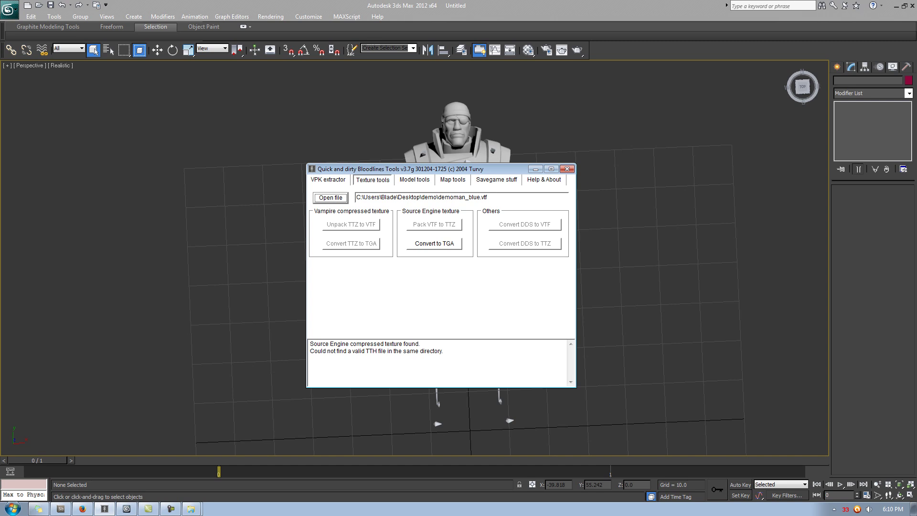
left_click(434, 243)
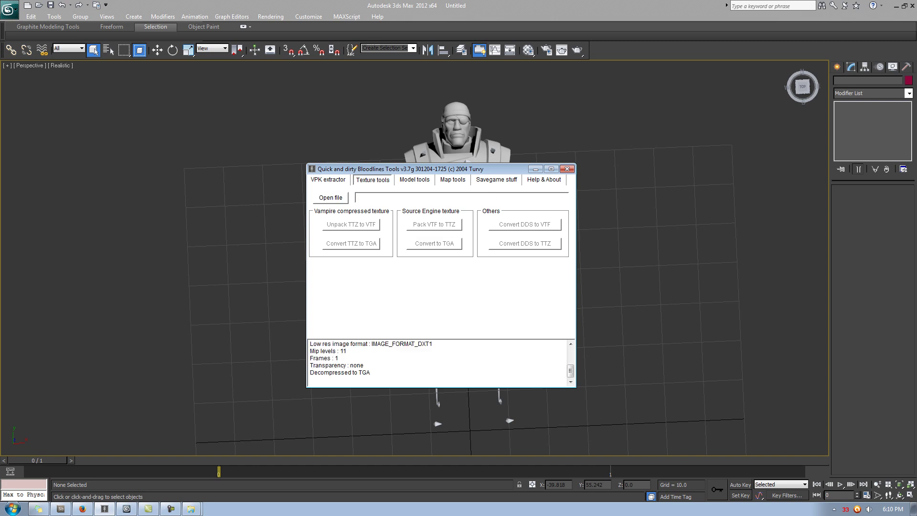
left_click_drag(371, 372, 310, 373)
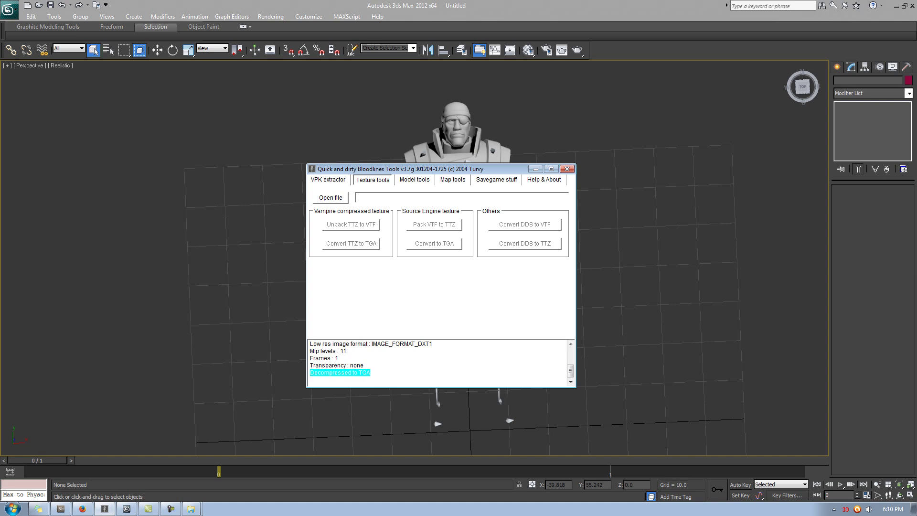
left_click(371, 372)
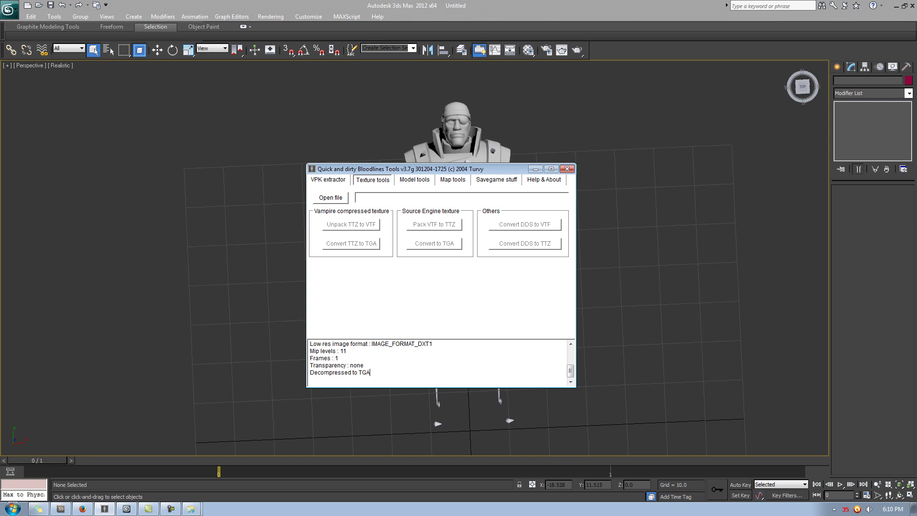
Convert demoman_head.vtf and demoman_hands.vtf from the demo folder to TGA.
left_click(331, 197)
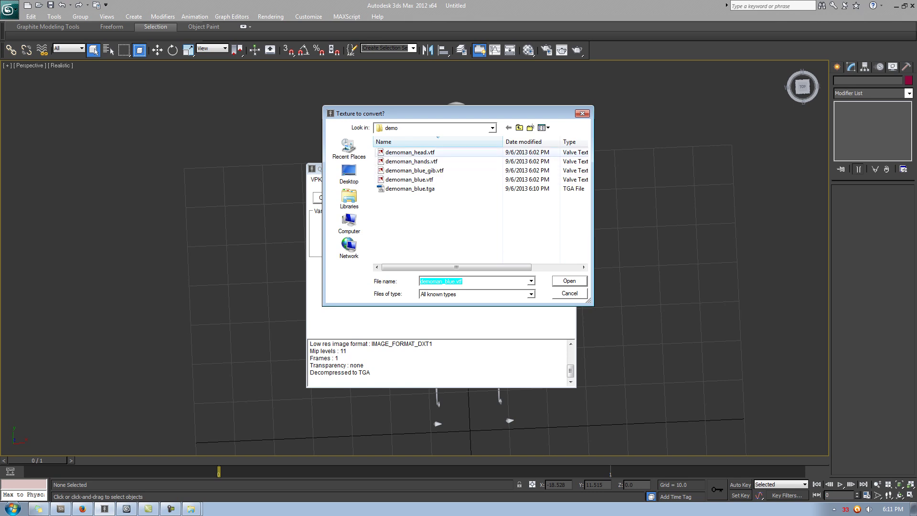
double_click(410, 152)
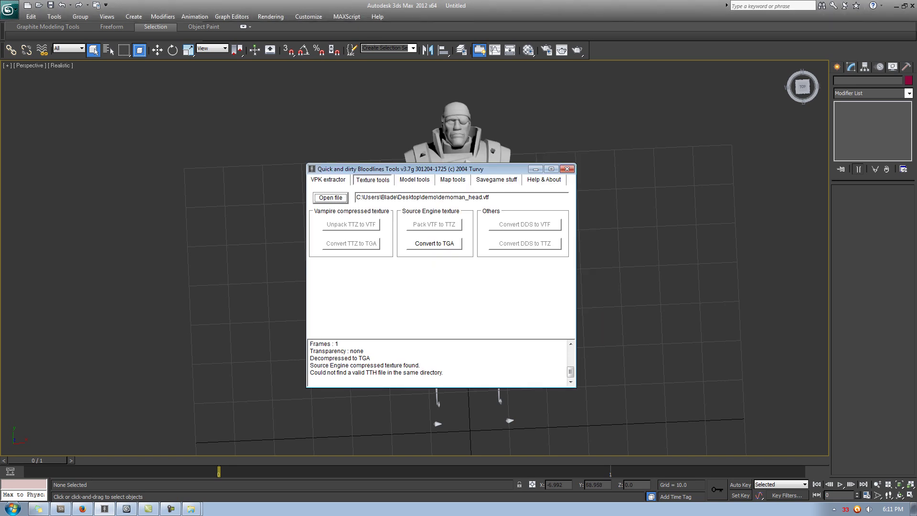
left_click(434, 243)
left_click(330, 197)
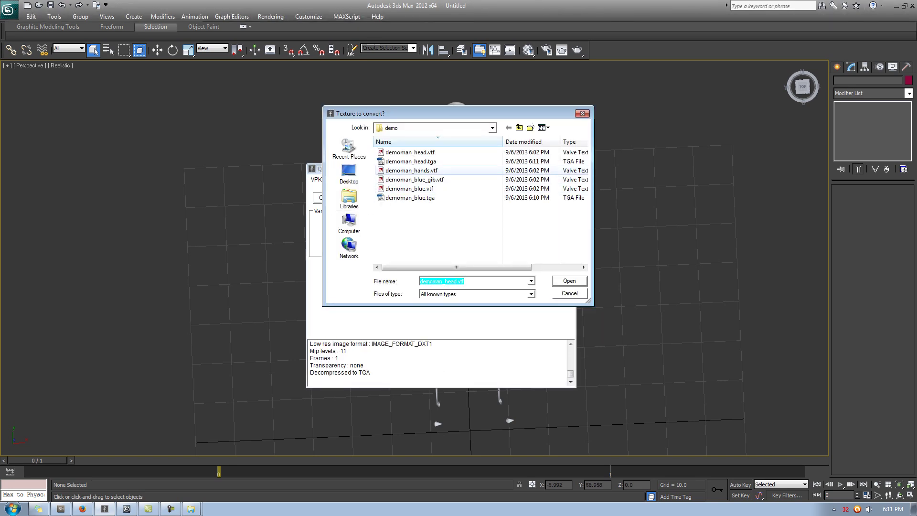
double_click(411, 170)
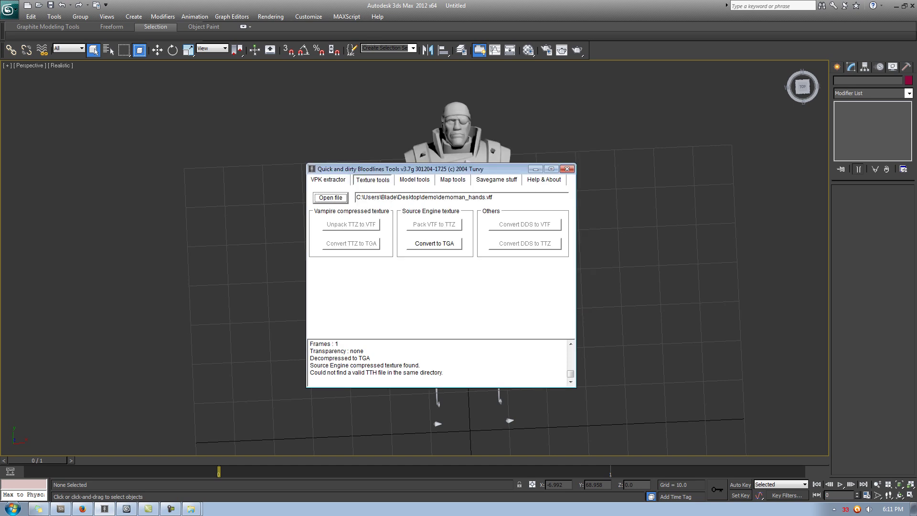
left_click(433, 243)
Convert demoman_blue_gib.vtf to TGA and minimize the converter to return to 3ds Max.
left_click(331, 197)
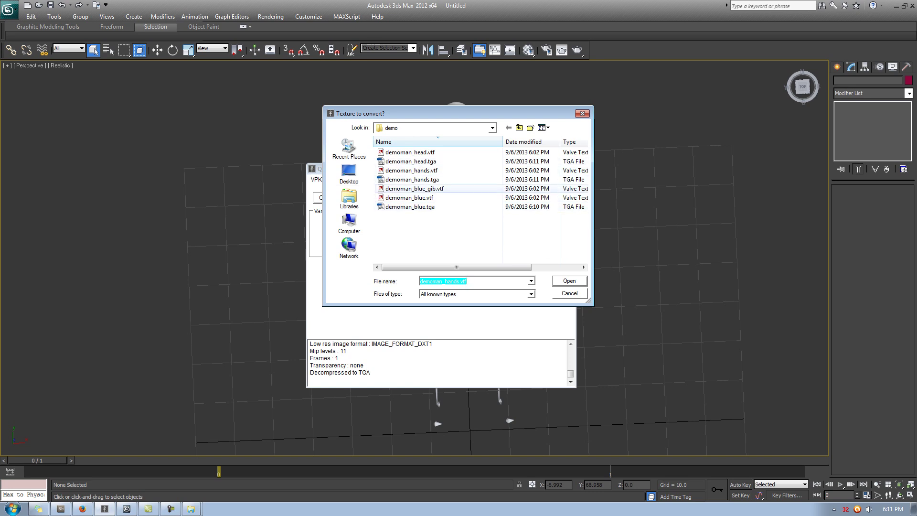
left_click(414, 188)
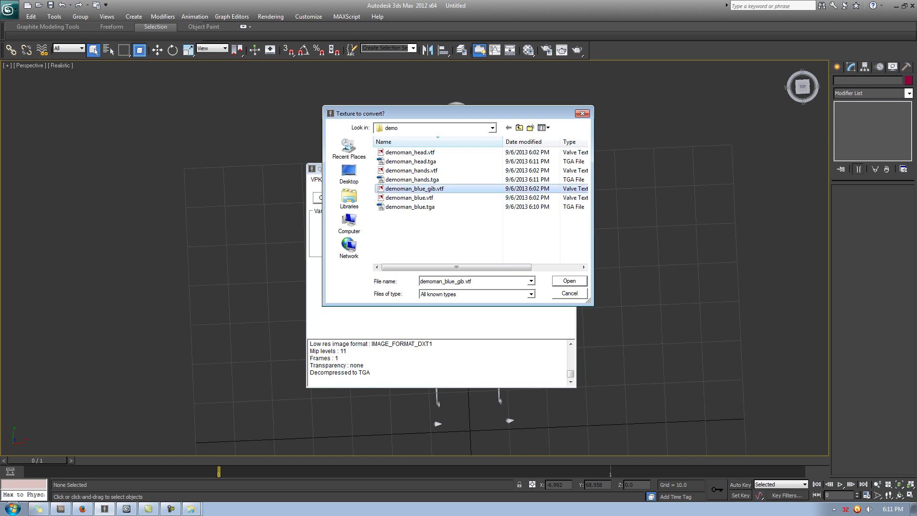
key("Return")
left_click(434, 243)
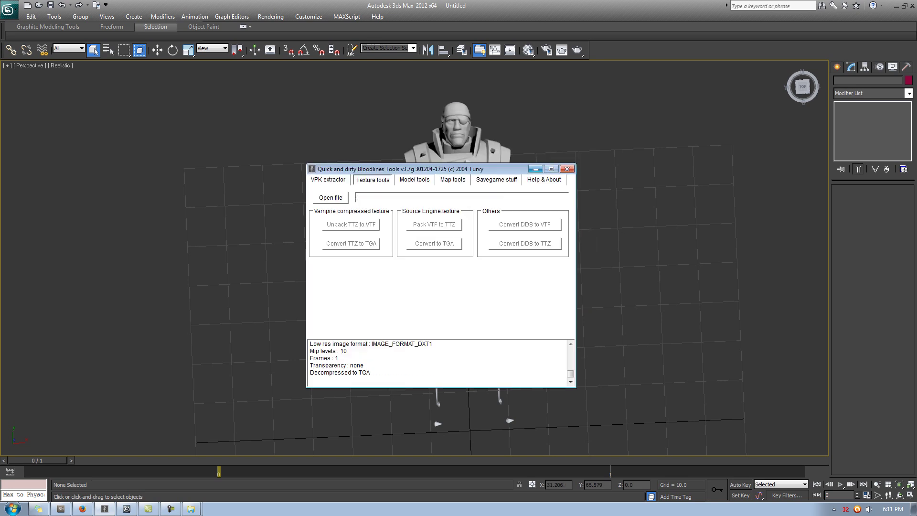
left_click(535, 169)
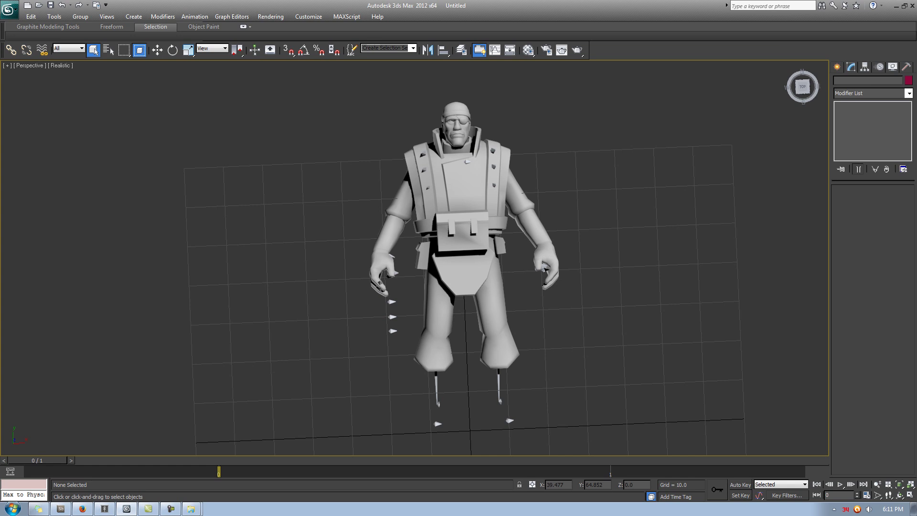
Open the Material Editor beside the Demoman and make the 01 - Default material slot active.
left_click(529, 50)
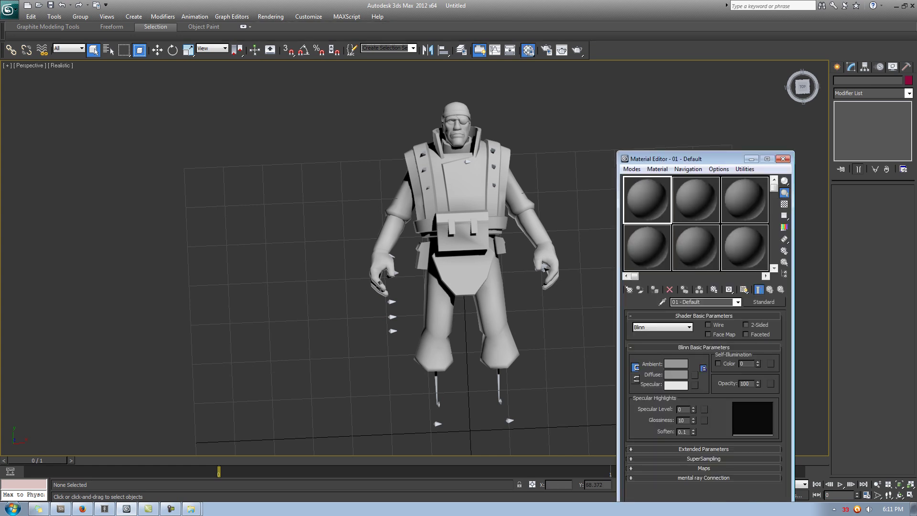
left_click_drag(684, 159, 671, 128)
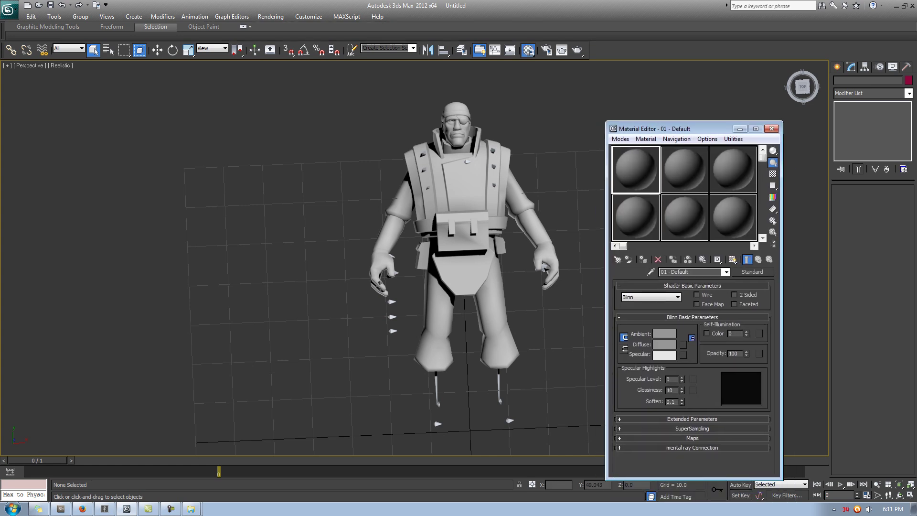
left_click(692, 168)
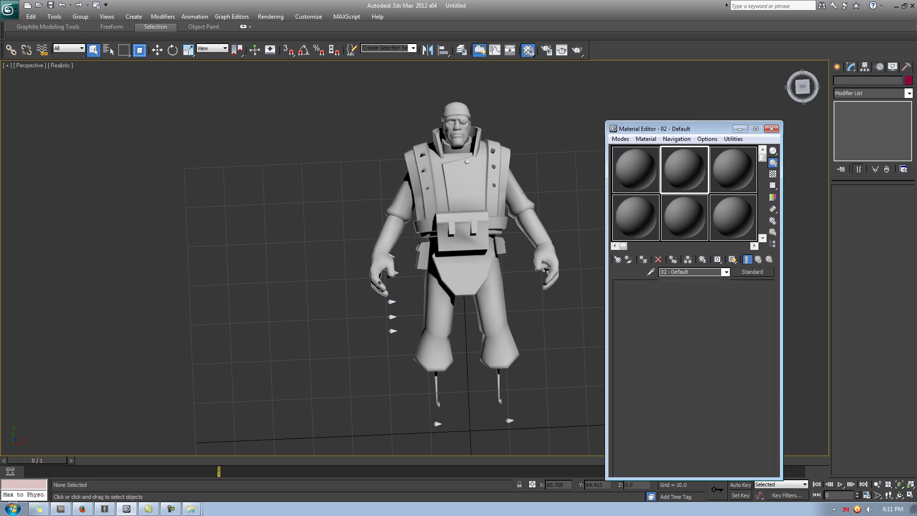
left_click(733, 170)
left_click(733, 217)
left_click(685, 216)
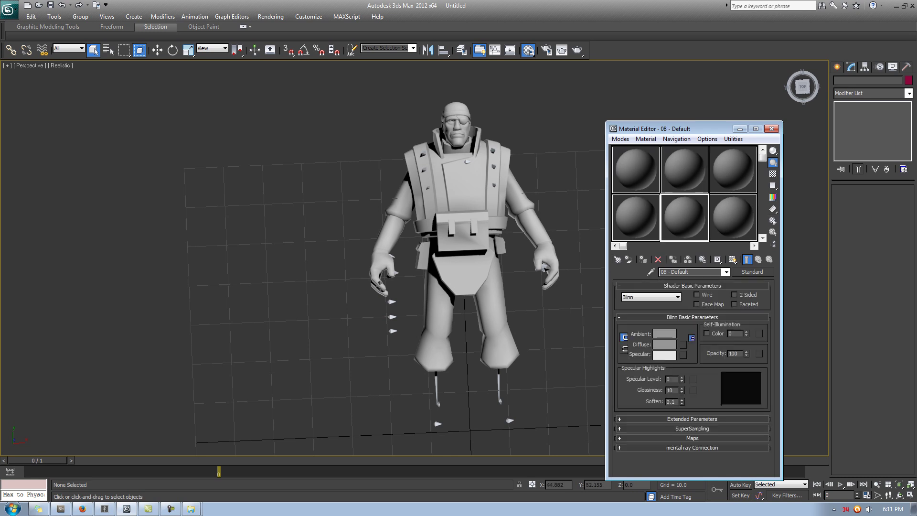
left_click(635, 217)
left_click(636, 169)
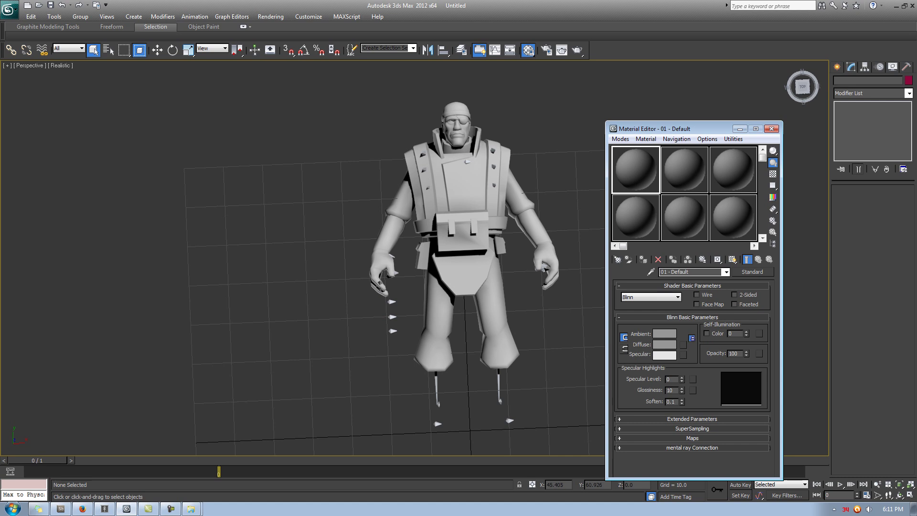
left_click_drag(673, 128, 671, 114)
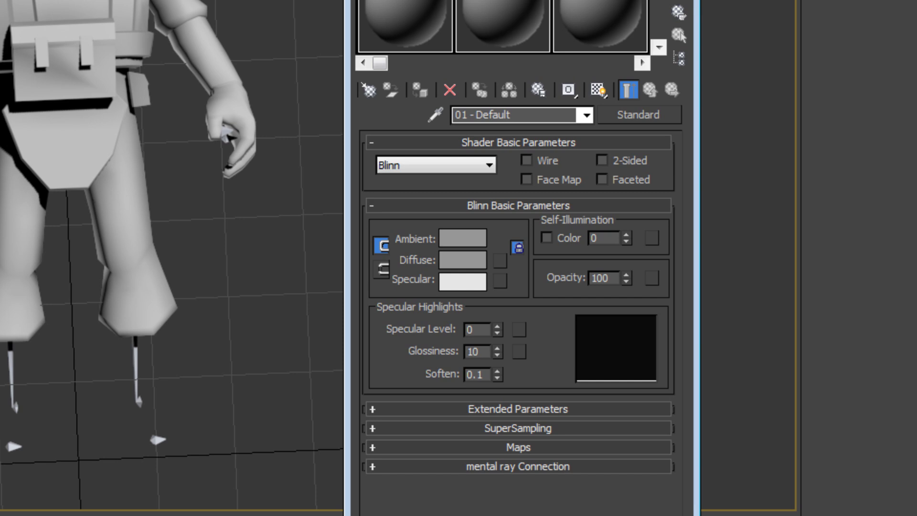
Assign a Bitmap map with demoman_blue.tga from the desktop's demo folder to the material's Diffuse color.
left_click(500, 261)
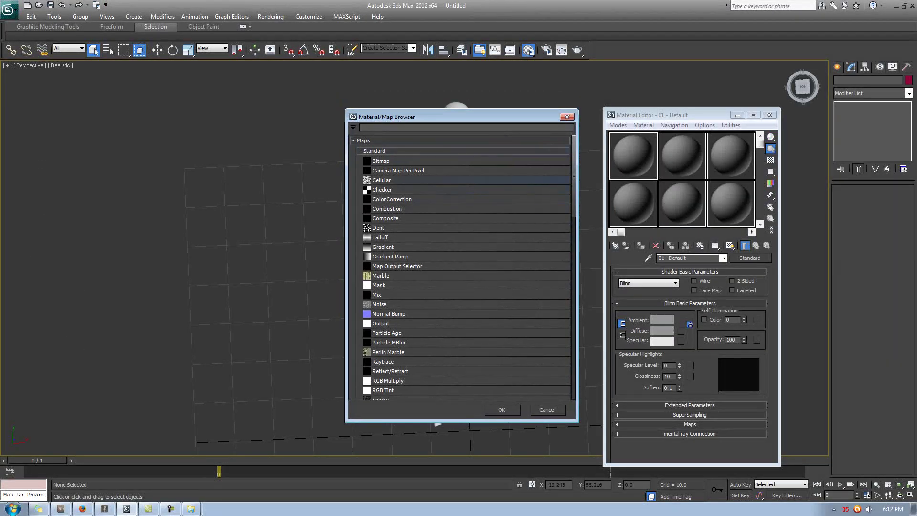
double_click(381, 160)
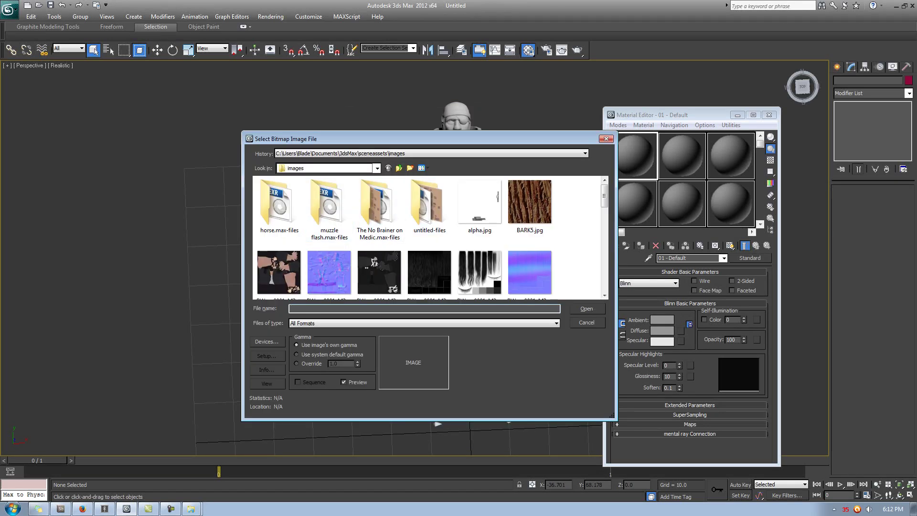
left_click(377, 168)
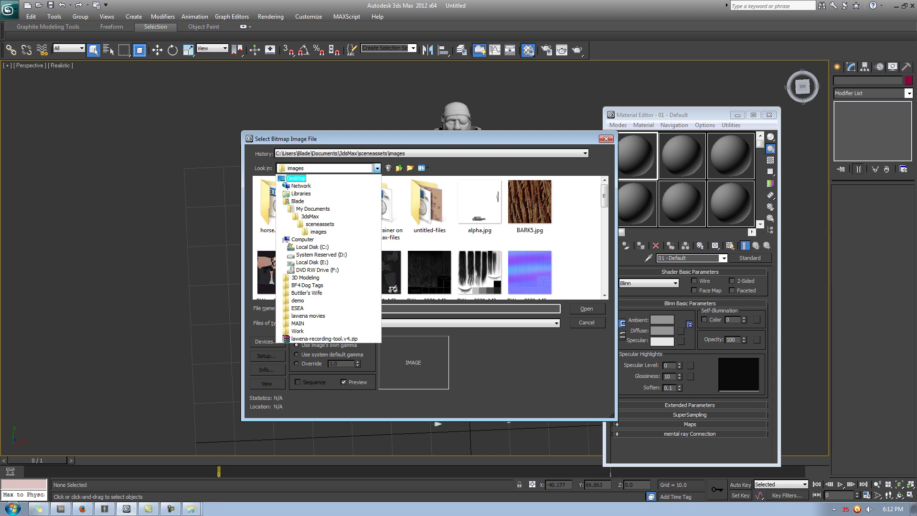
left_click(296, 178)
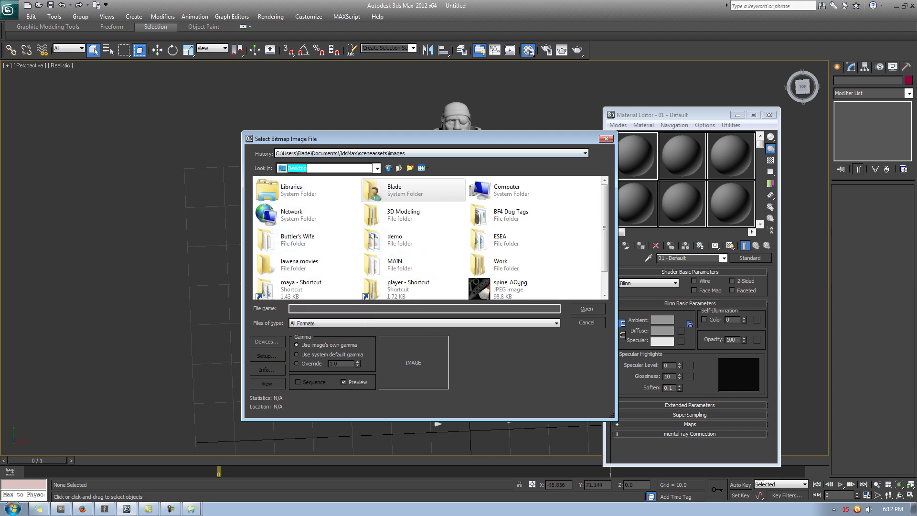
double_click(395, 239)
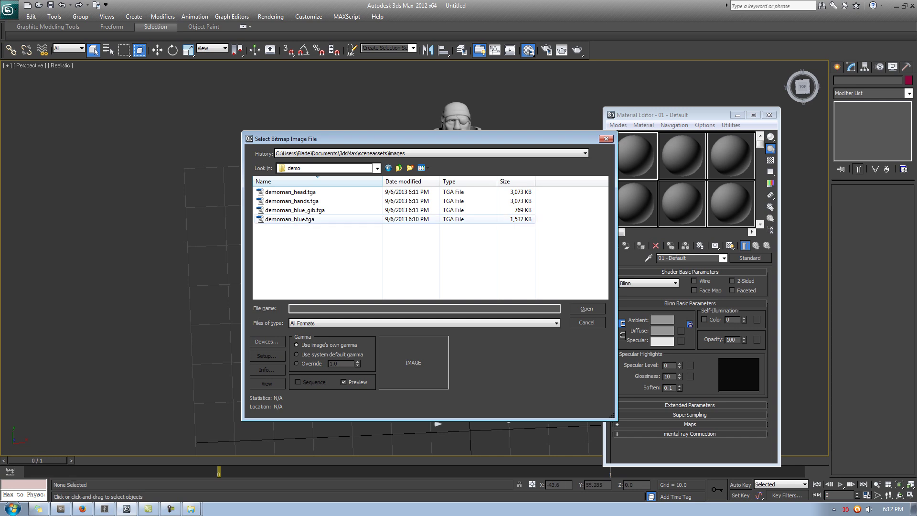
double_click(289, 219)
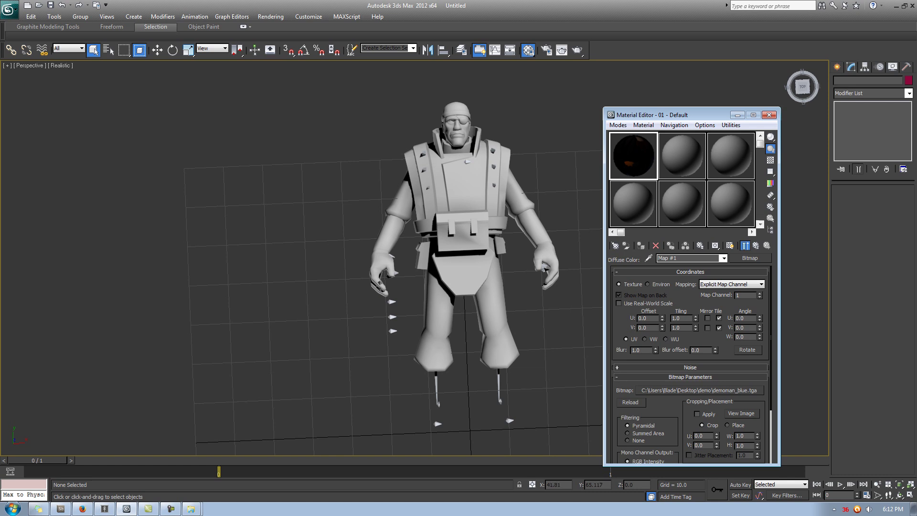
Apply the 01 - Default material to the Demoman mesh, show its texture in the viewport and inspect the head and body.
left_click_drag(633, 156, 492, 153)
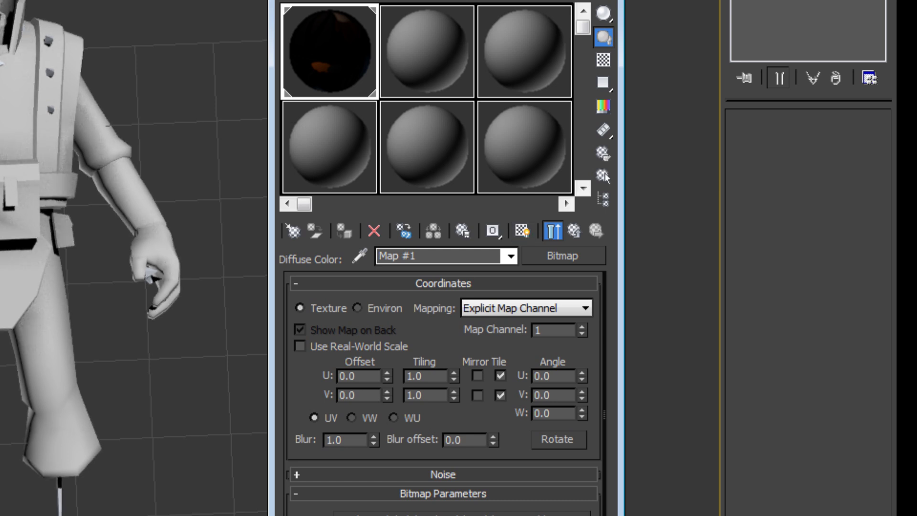
left_click(522, 230)
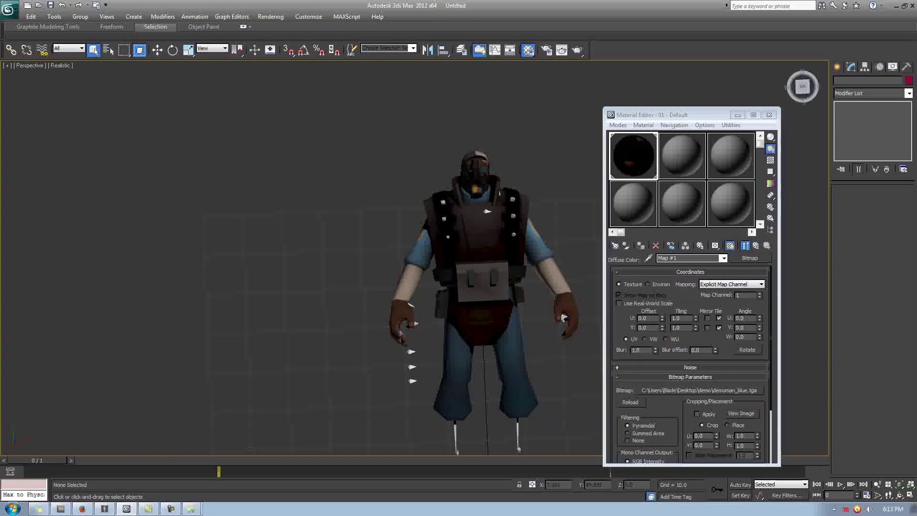
middle_click_drag(268, 200, 286, 201, "alt")
middle_click_drag(415, 258, 383, 282)
scroll(414, 258, "down", 2)
scroll(414, 258, "up", 8)
middle_click_drag(415, 157, 357, 394)
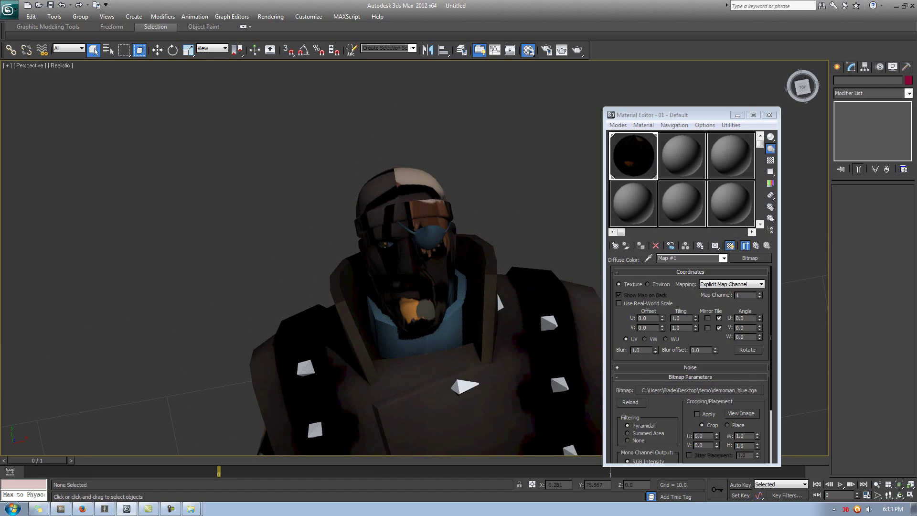
scroll(411, 239, "down", 10)
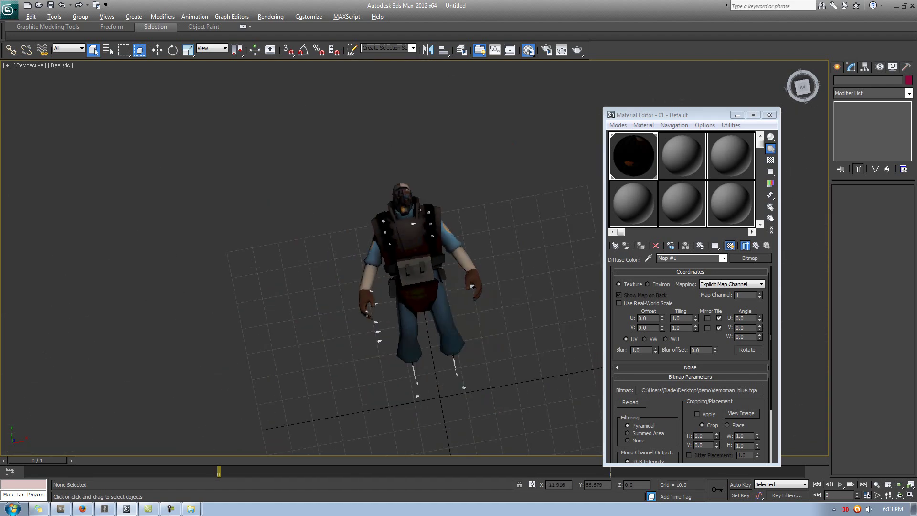
Assign a Bitmap map with demoman_head.tga to the Diffuse color of the 02 - Default material.
middle_click_drag(384, 262, 426, 282, "alt")
middle_click_drag(487, 334, 490, 337, "alt")
middle_click_drag(434, 293, 433, 290, "alt")
scroll(433, 290, "up", 1)
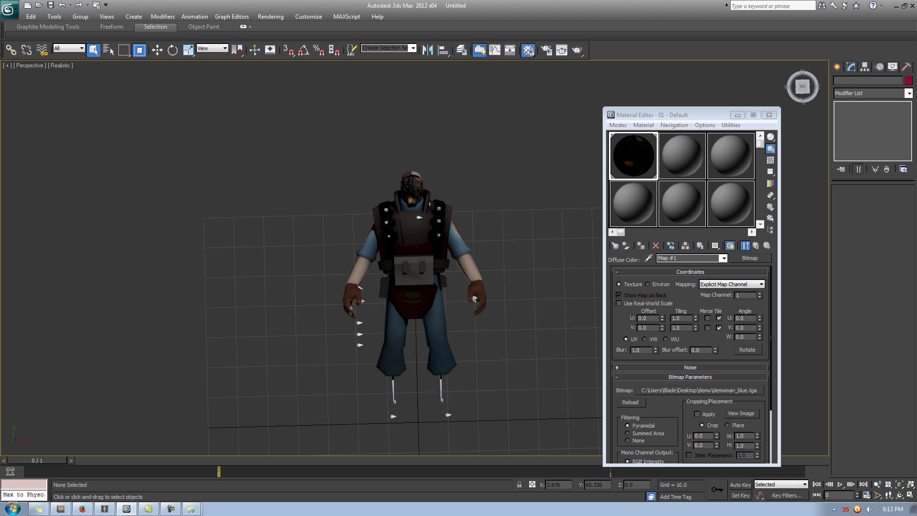
left_click(682, 156)
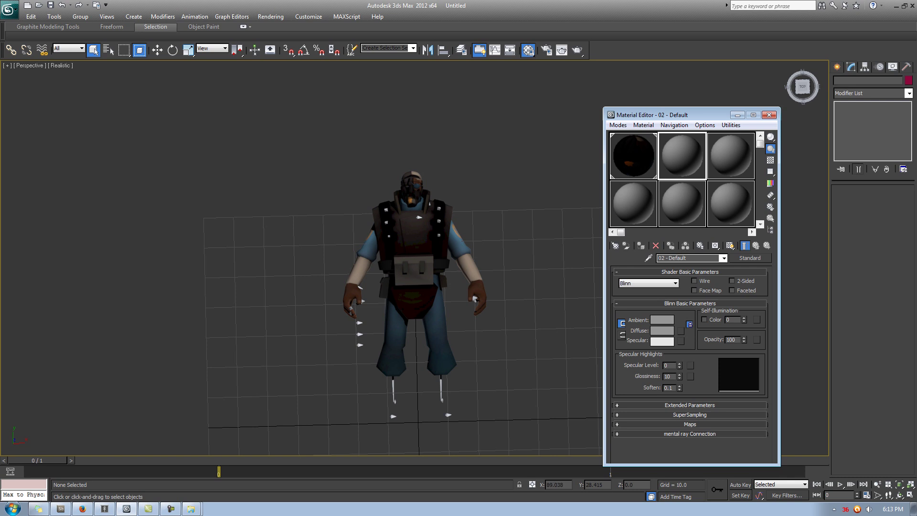
left_click(681, 330)
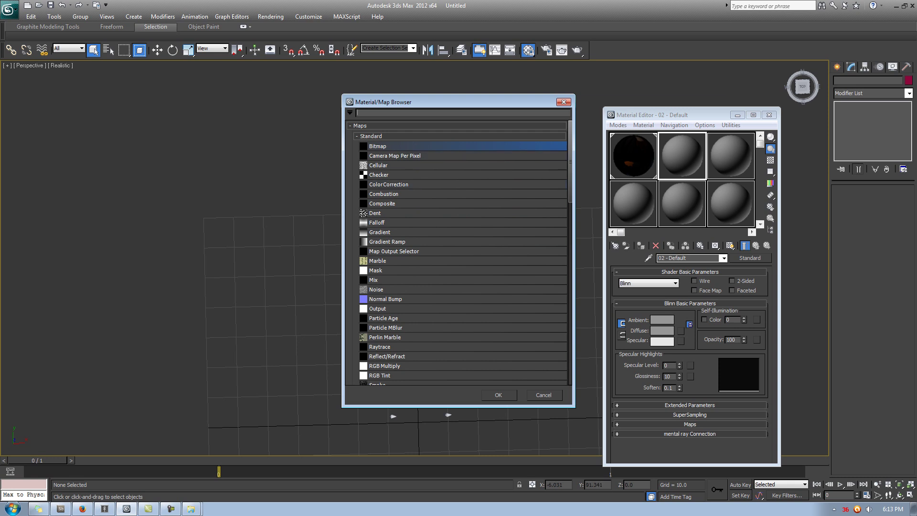
double_click(396, 145)
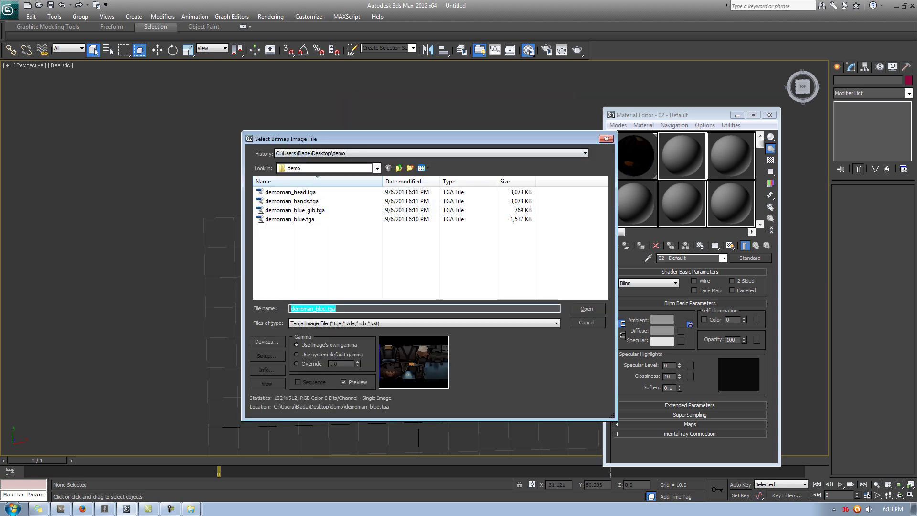
double_click(290, 192)
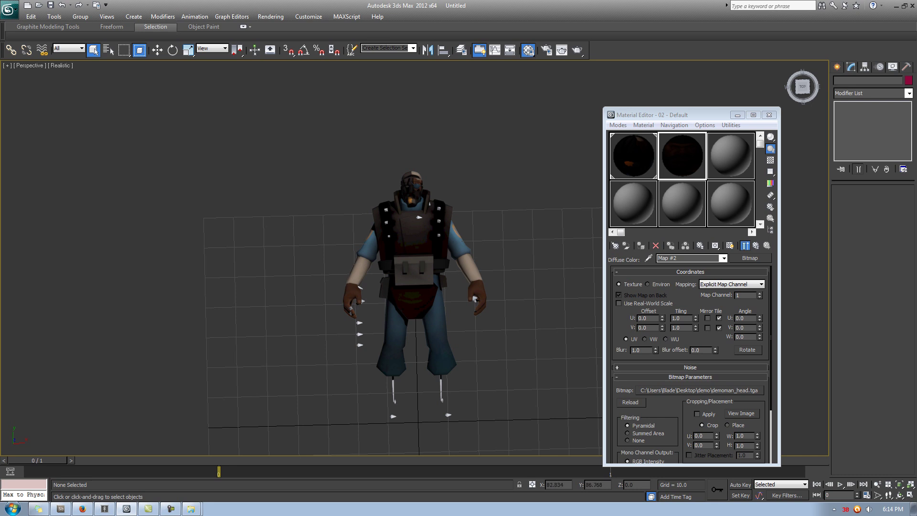
Apply the 02 - Default material to the whole Demoman mesh, show its texture in the viewport and inspect the face.
left_click_drag(699, 115, 648, 115)
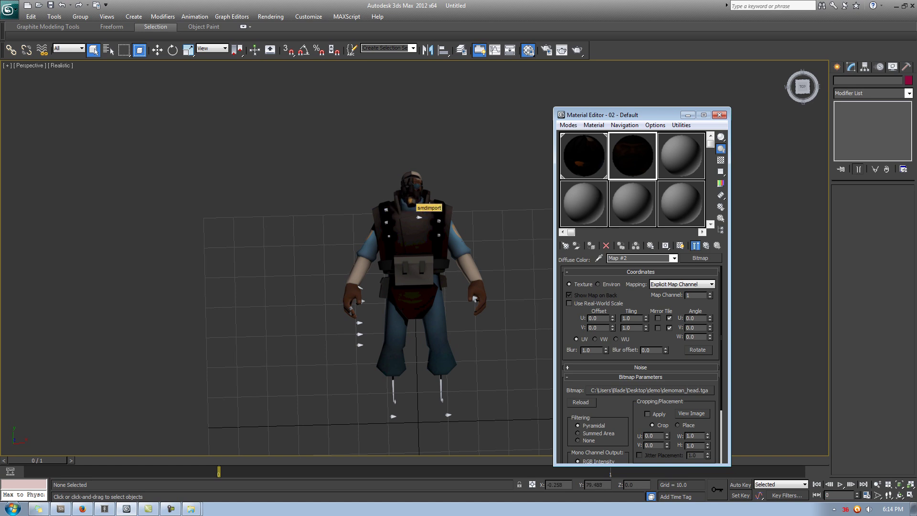
left_click_drag(411, 195, 414, 197)
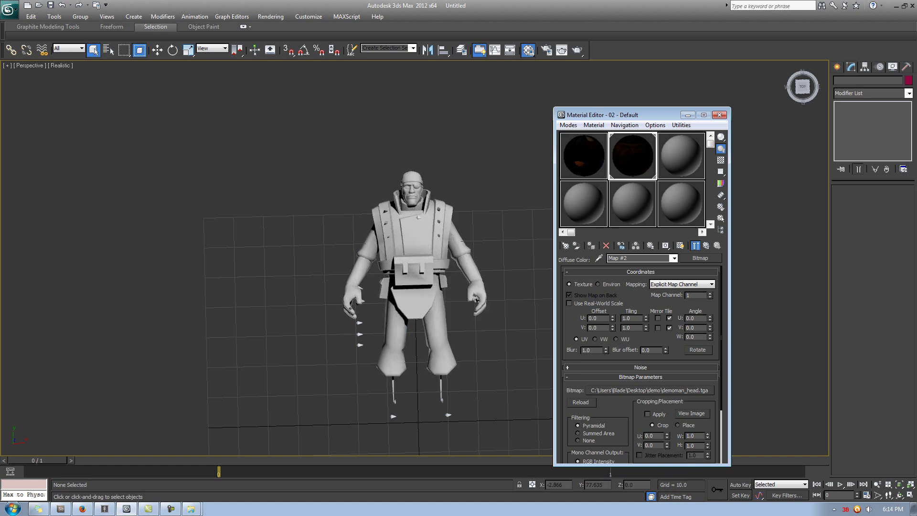
left_click(701, 258)
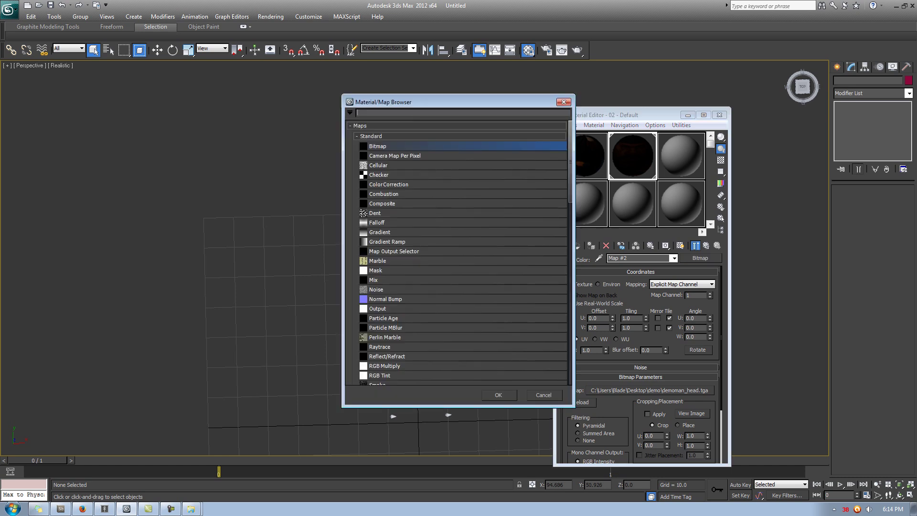
key("Escape")
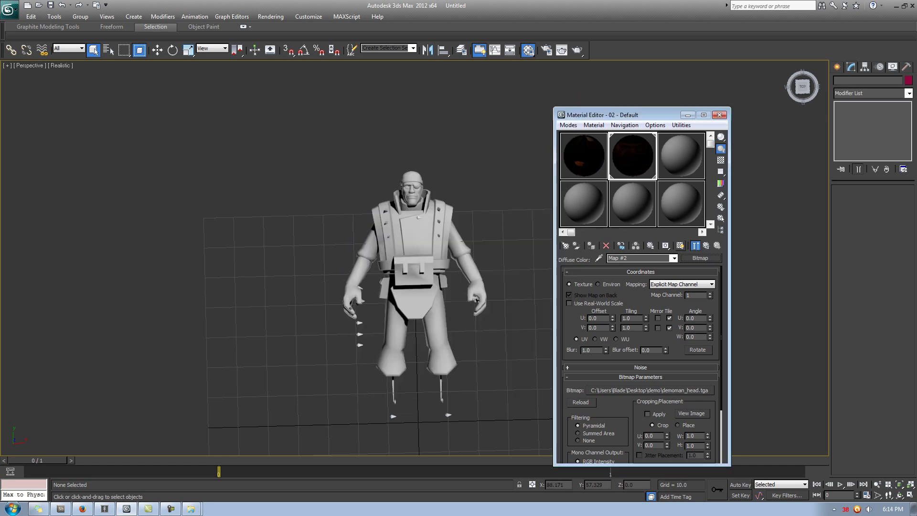
left_click(680, 246)
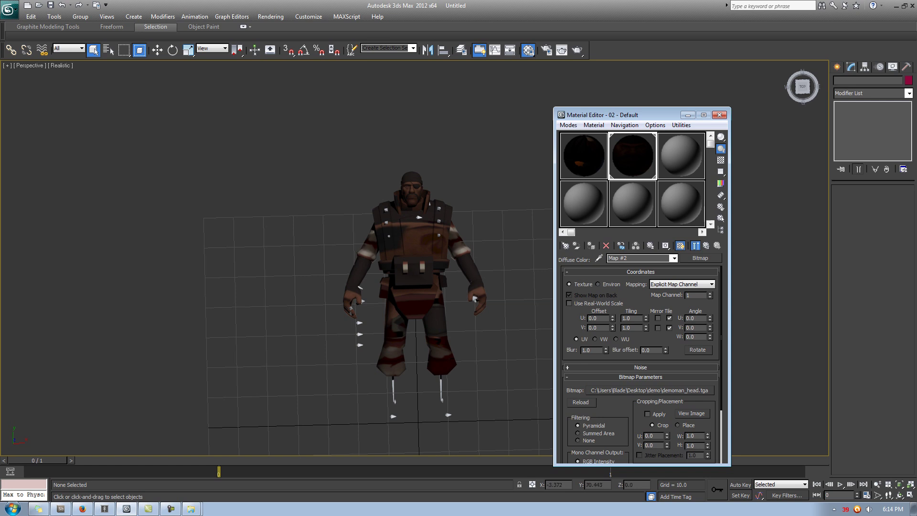
scroll(427, 190, "up", 10)
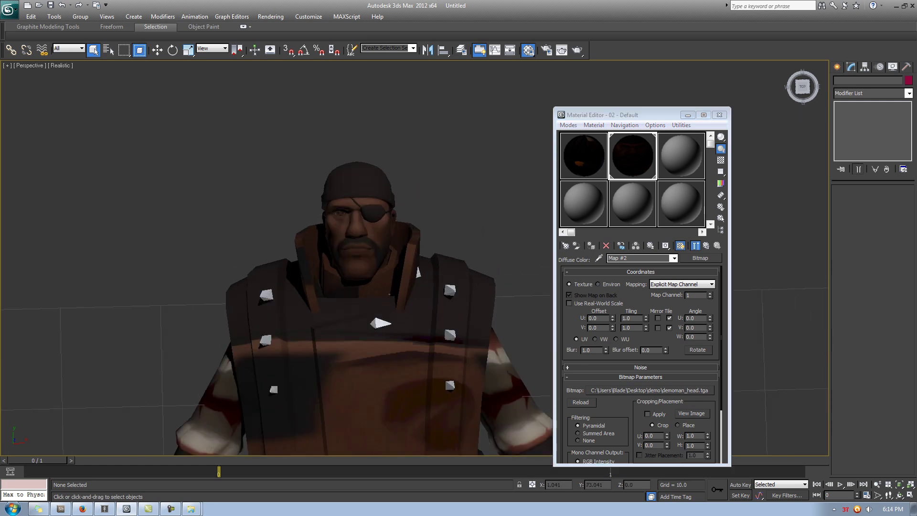
scroll(424, 146, "down", 10)
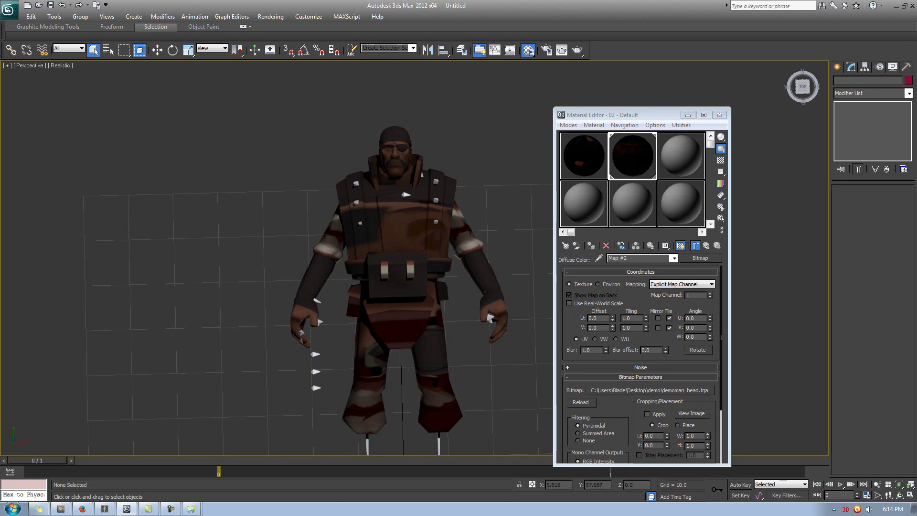
Reapply the 01 - Default material to the whole Demoman mesh and make the 02 - Default material slot active.
left_click(584, 156)
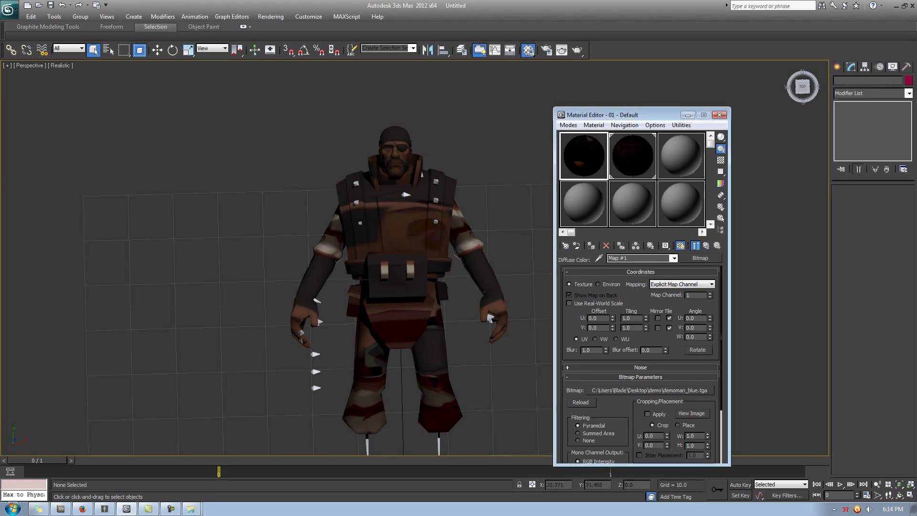
left_click_drag(584, 156, 465, 208)
left_click(633, 156)
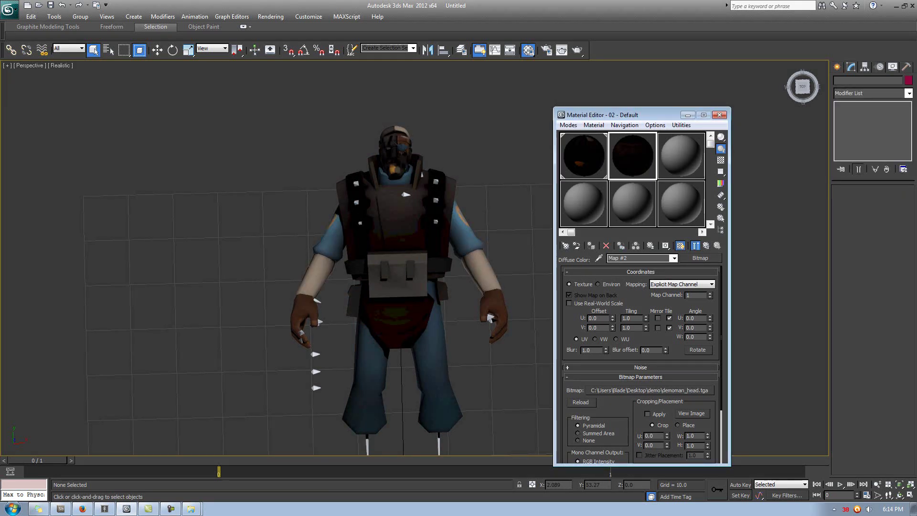
Select the head at Element level in the smdimport object's Editable Mesh and apply the 02 - Default material to it.
left_click(449, 215)
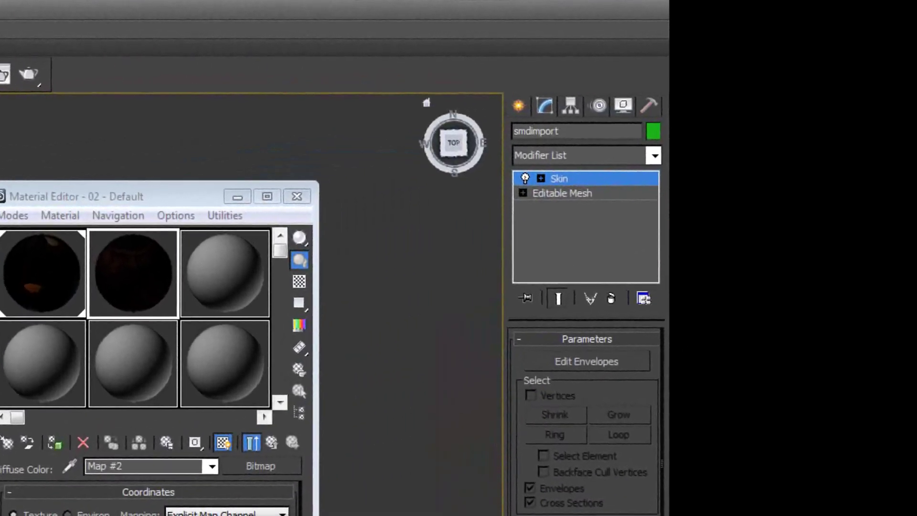
left_click(562, 193)
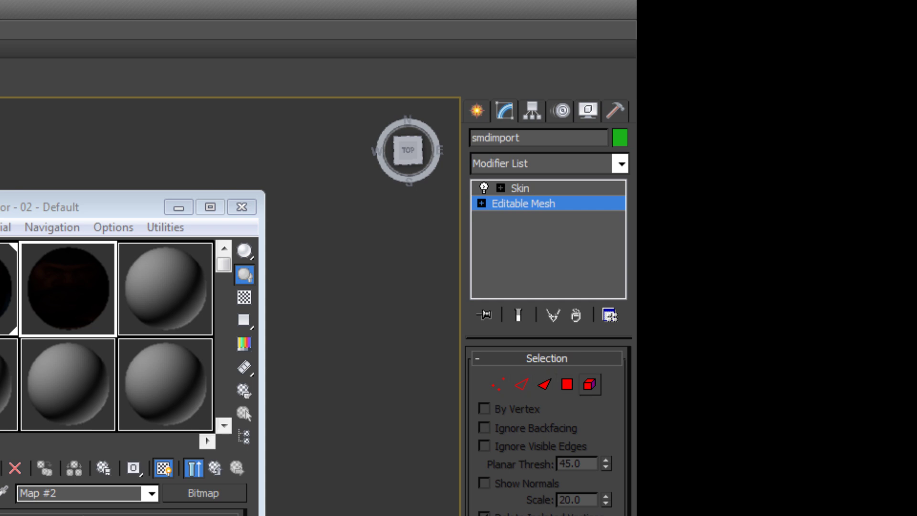
left_click(589, 384)
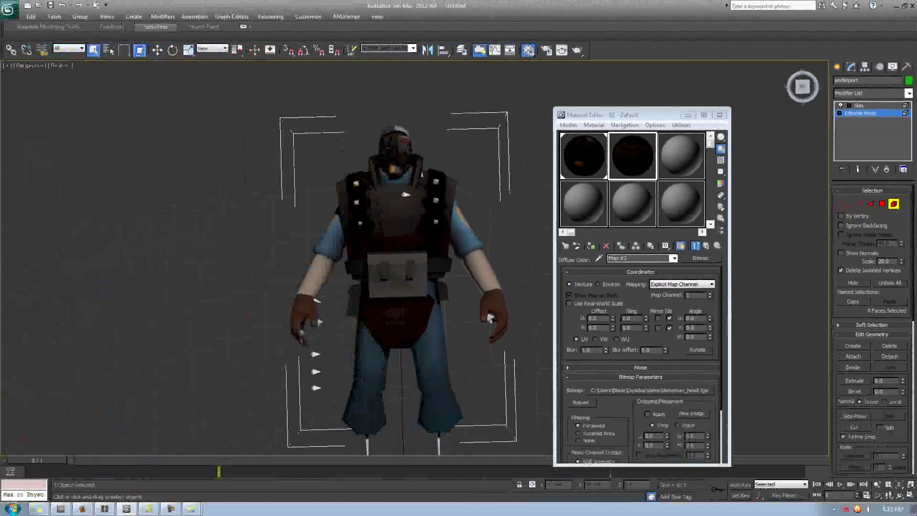
left_click(395, 152)
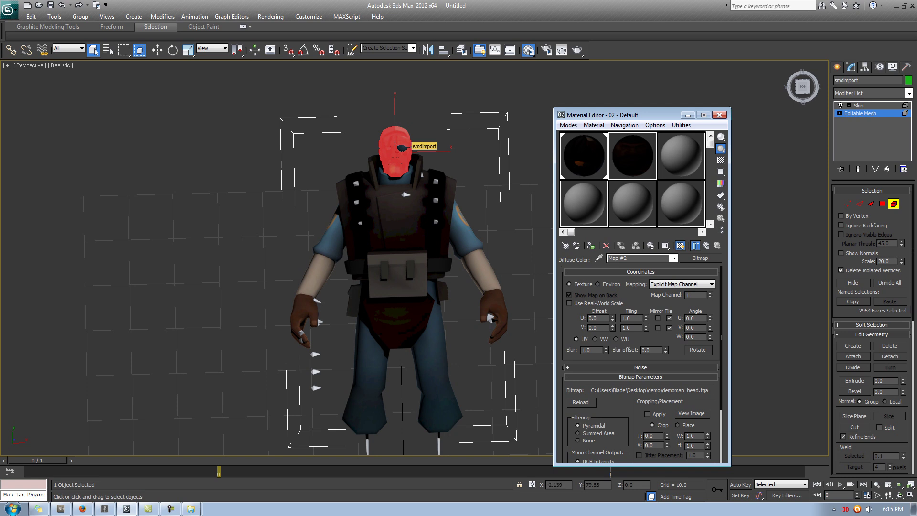
left_click_drag(399, 148, 401, 148)
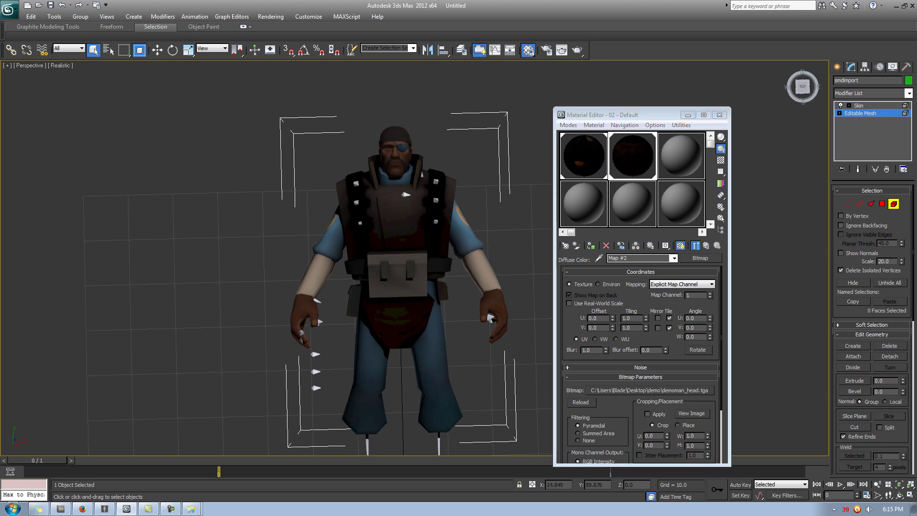
Import lod1_shoes_bodygroup.dmx.smd from the demo folder with triangles, skeleton, missing-texture prompt and rebuilt smoothing groups enabled.
middle_click_drag(416, 175, 442, 172)
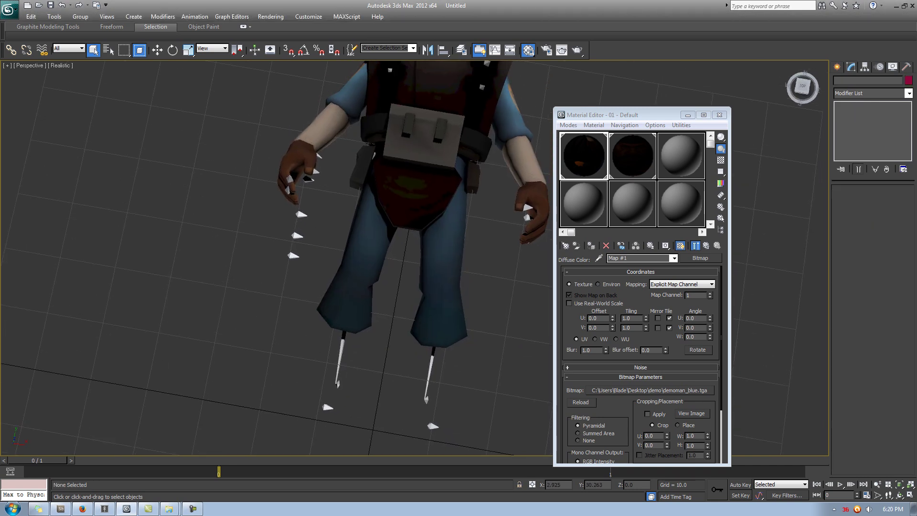
scroll(404, 356, "down", 2)
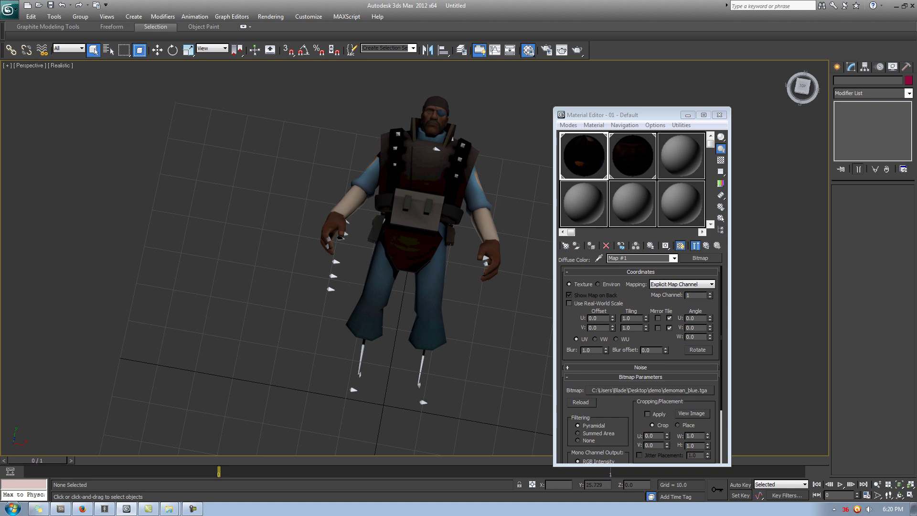
left_click(9, 9)
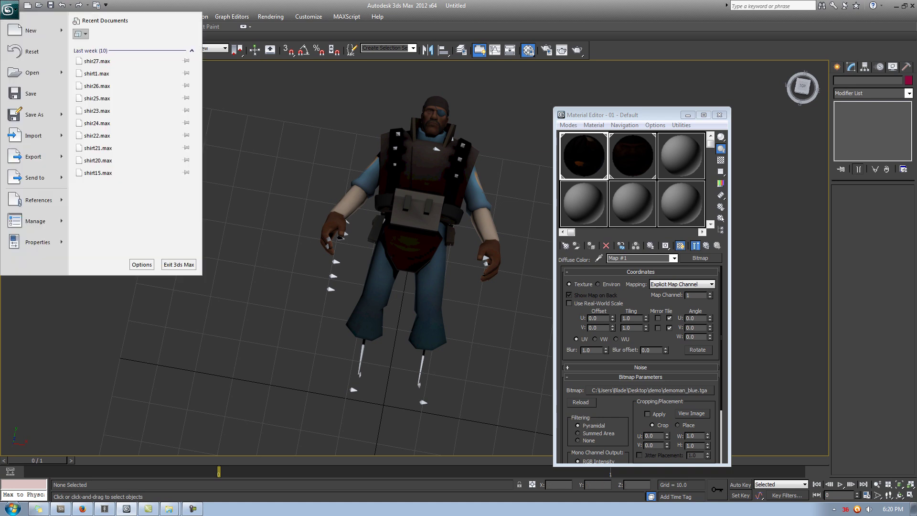
left_click(33, 136)
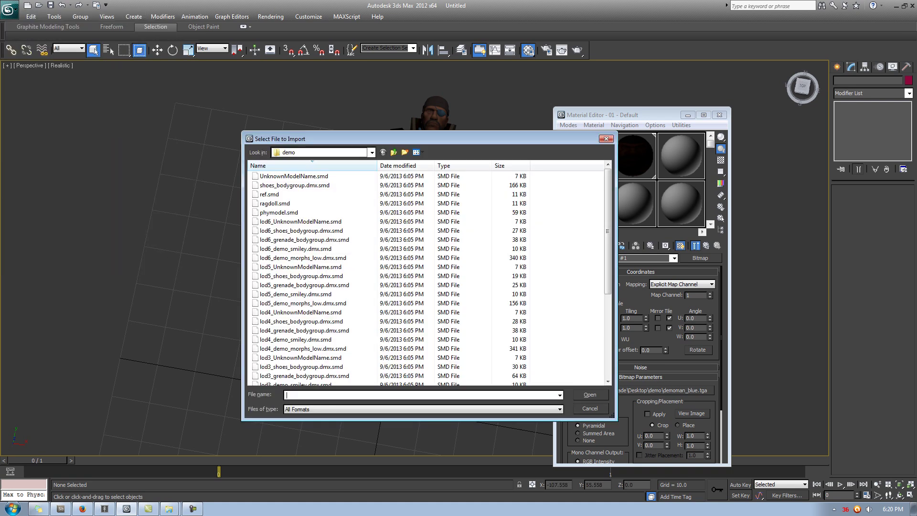
left_click(301, 267)
scroll(300, 267, "down", 5)
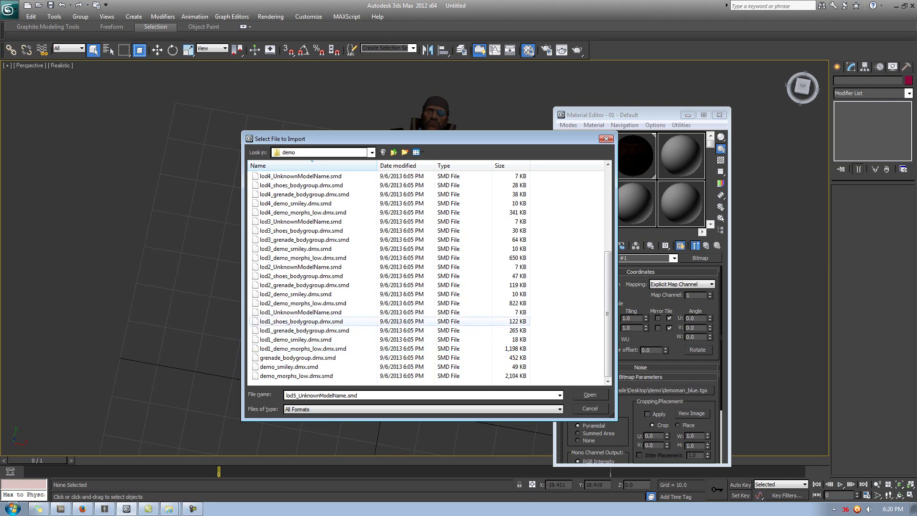
left_click(301, 321)
scroll(301, 321, "up", 5)
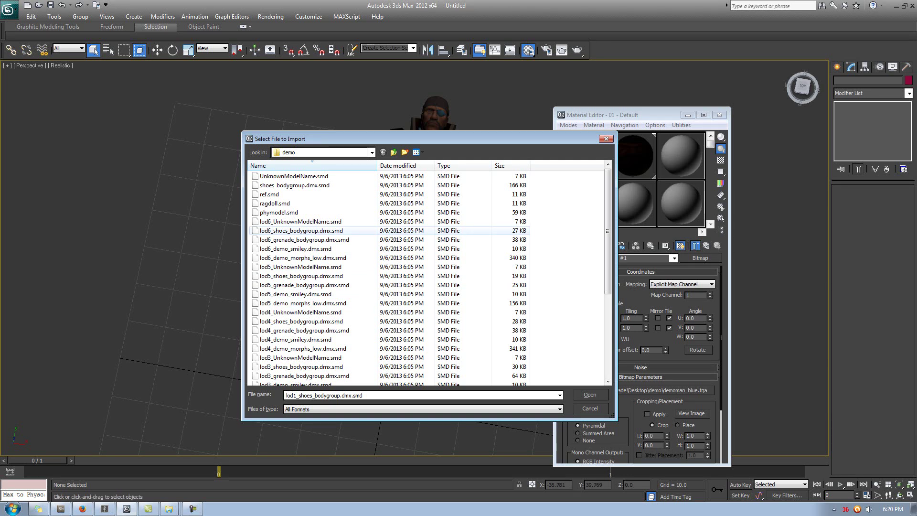
scroll(335, 230, "down", 5)
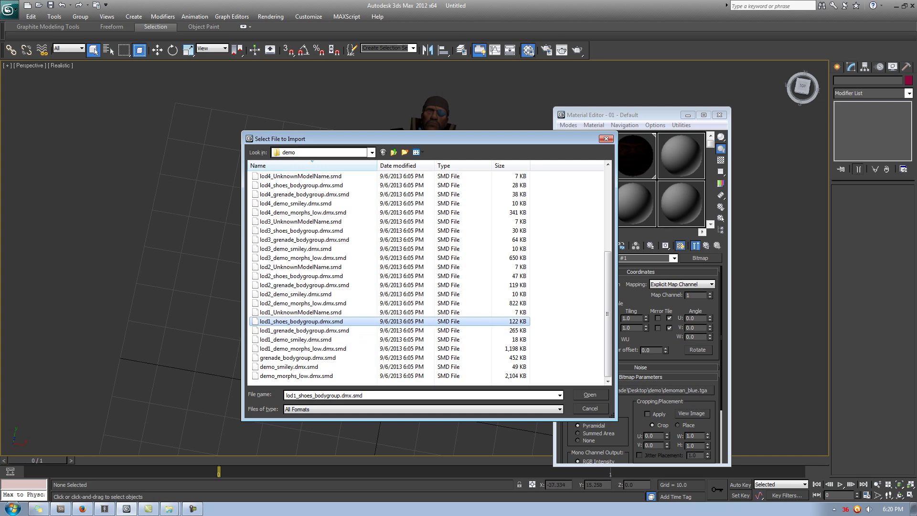
key("Return")
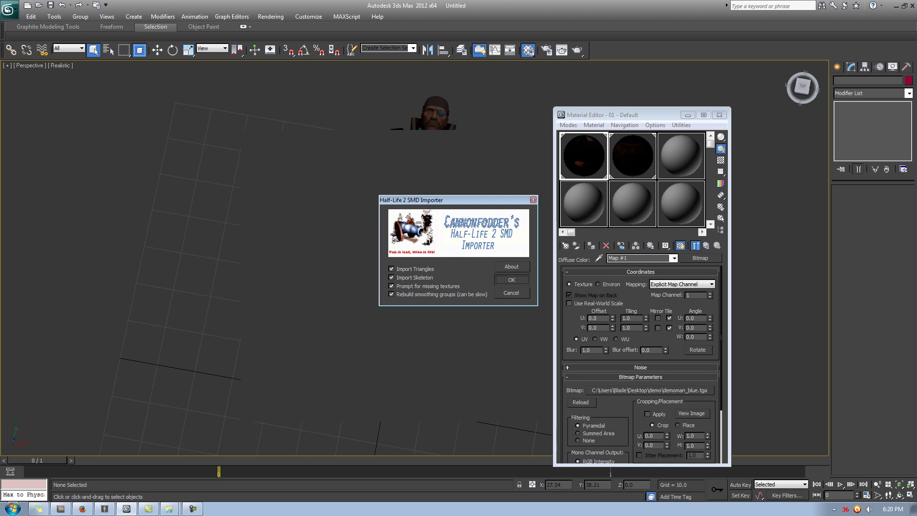
key("Return")
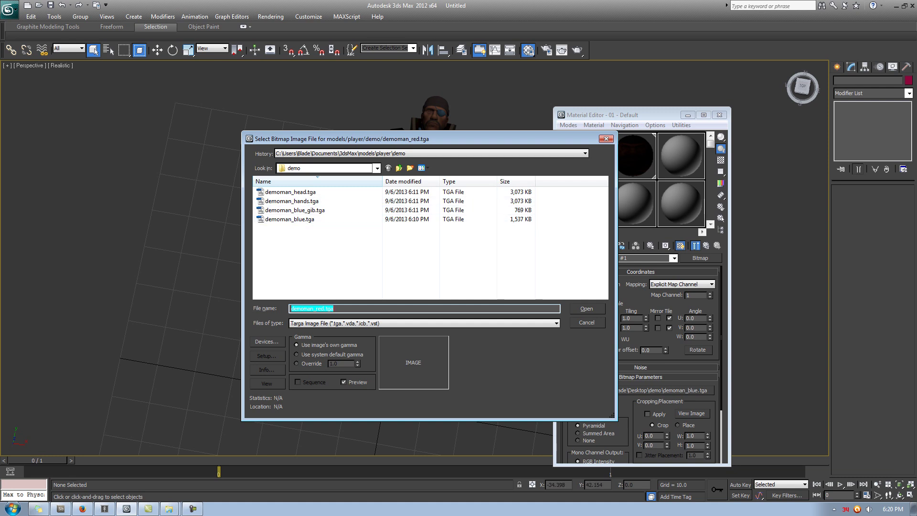
Use demoman_blue.tga in place of the missing demoman_red.tga texture and accept smdimport001 as the imported shoes' name.
left_click(290, 218)
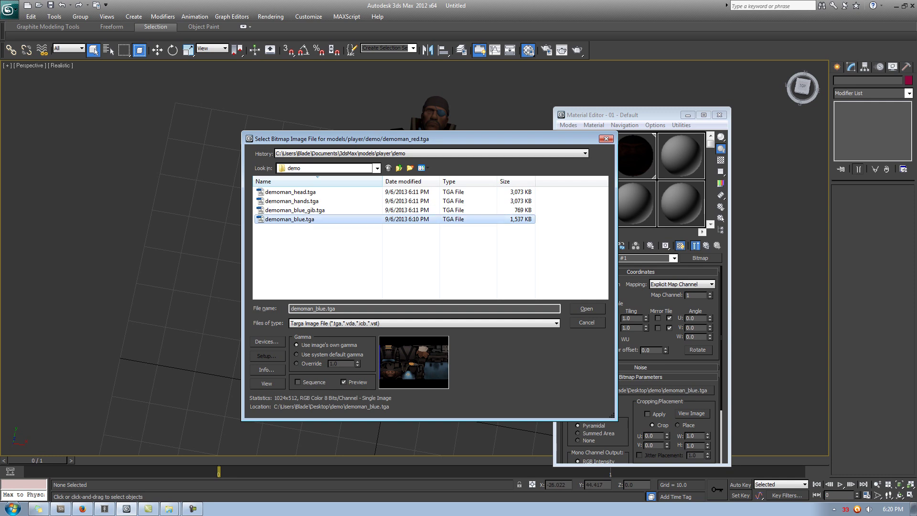
key("Return")
left_click(414, 253)
left_click_drag(449, 223, 428, 231)
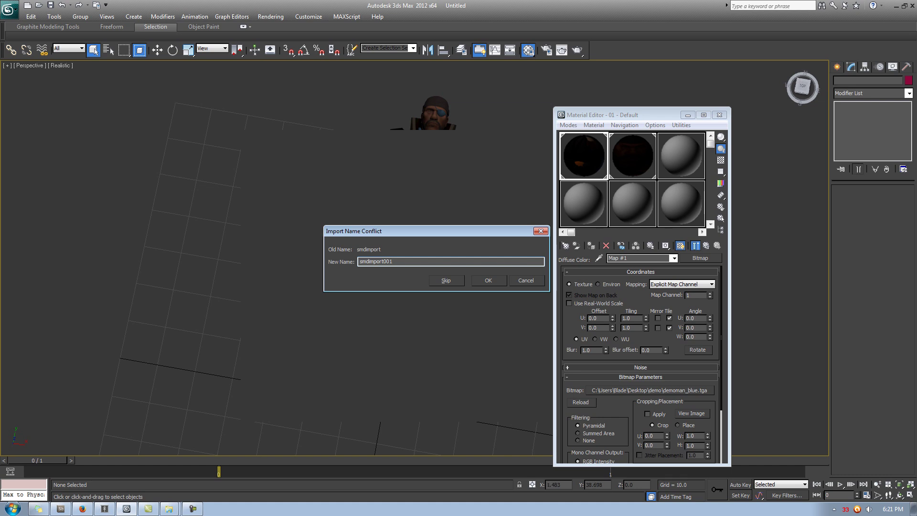
mouse_move(400, 262)
left_mouse_down()
mouse_move(359, 261)
mouse_move(405, 263)
left_mouse_up()
key("shift+Home")
key("End")
key("Return")
key("Return")
Inspect the imported shoes up close and their fit on the full Demoman from the front.
scroll(411, 396, "up", 7)
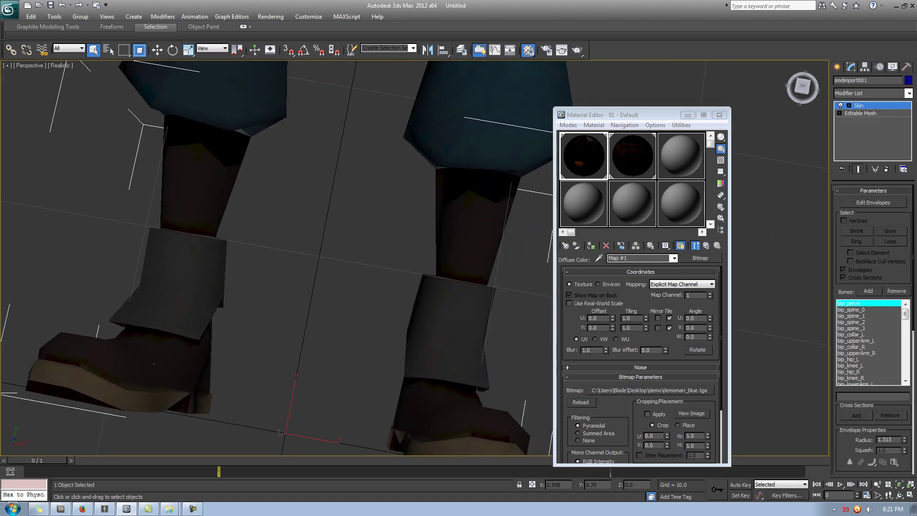
scroll(383, 330, "down", 8)
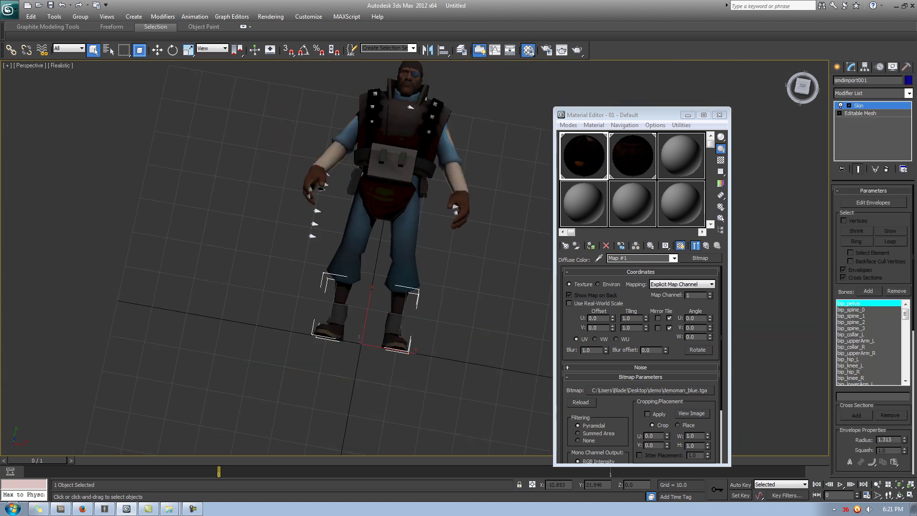
middle_click_drag(367, 236, 340, 288)
middle_click_drag(354, 380, 362, 385)
middle_click_drag(321, 305, 336, 274, "alt")
middle_click_drag(382, 363, 384, 323, "alt")
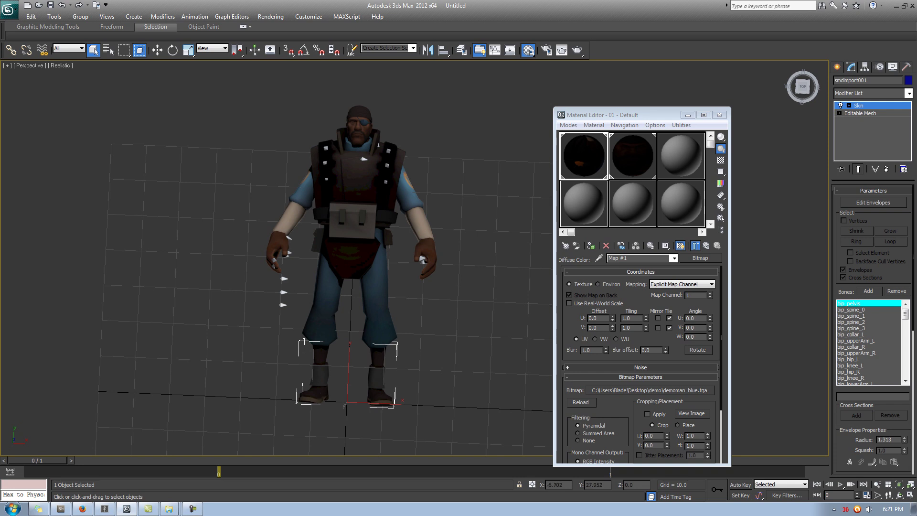
middle_click_drag(328, 267, 350, 270)
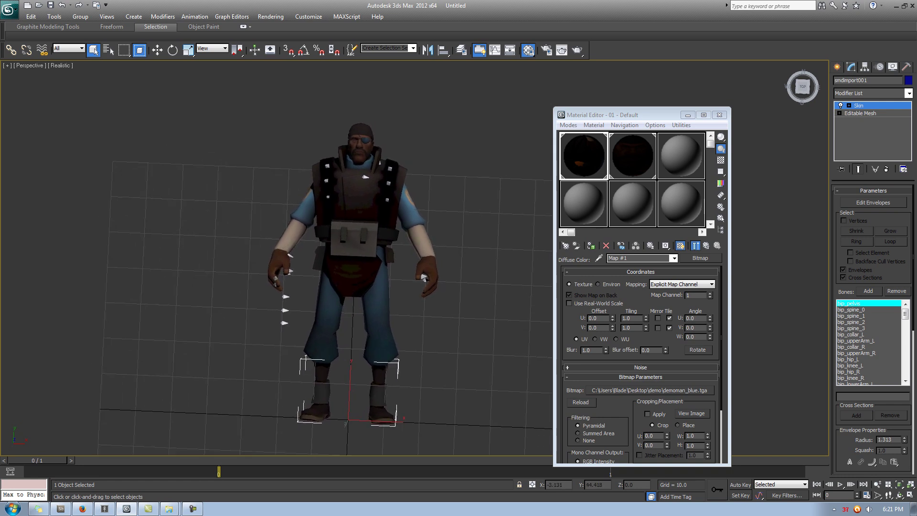